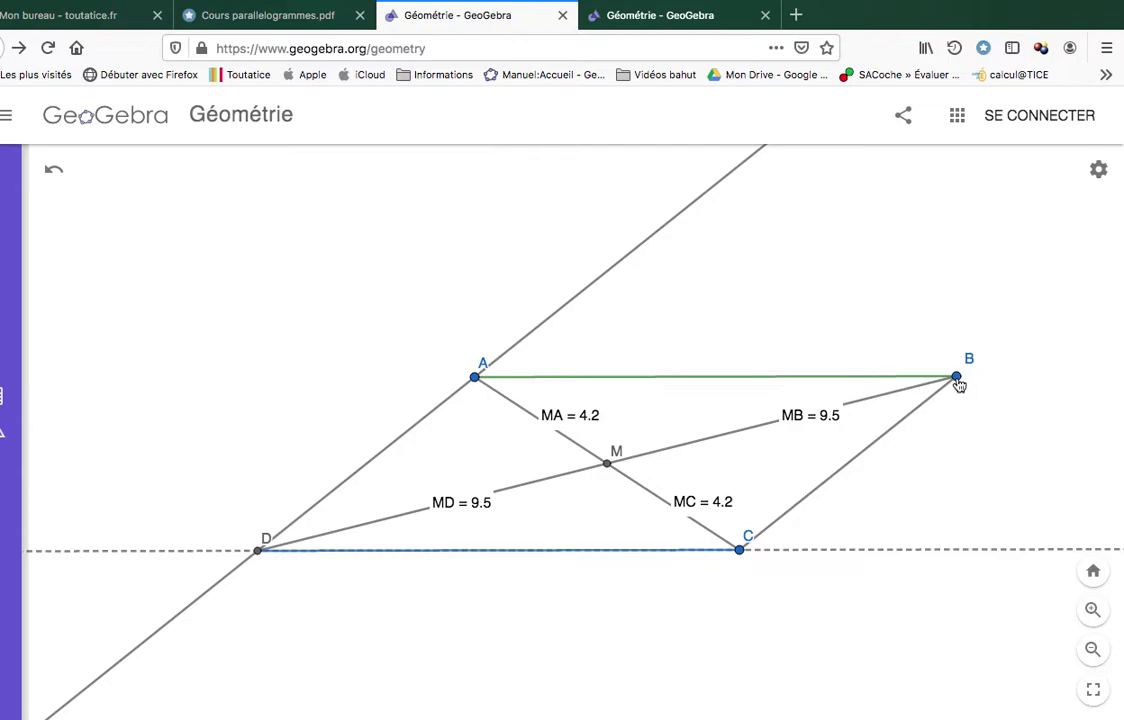
Move vertices B, C and A of the finished parallelogram to examine how its half-diagonal lengths respond.
click(957, 378)
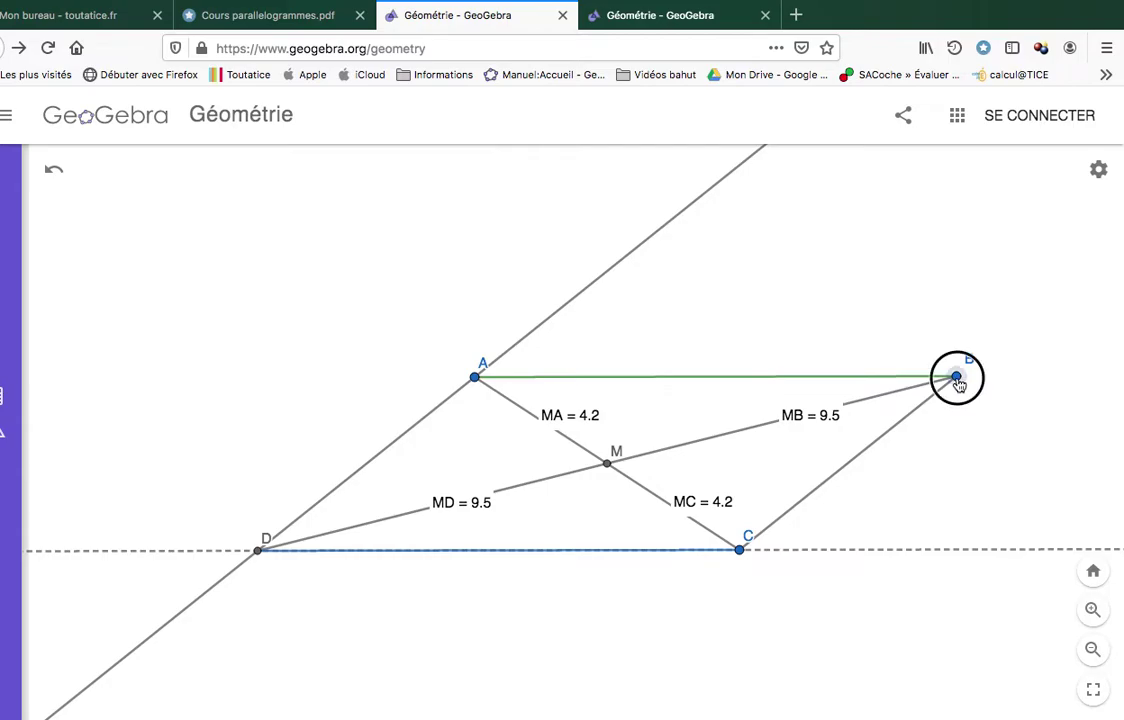
drag(957, 380, 959, 516)
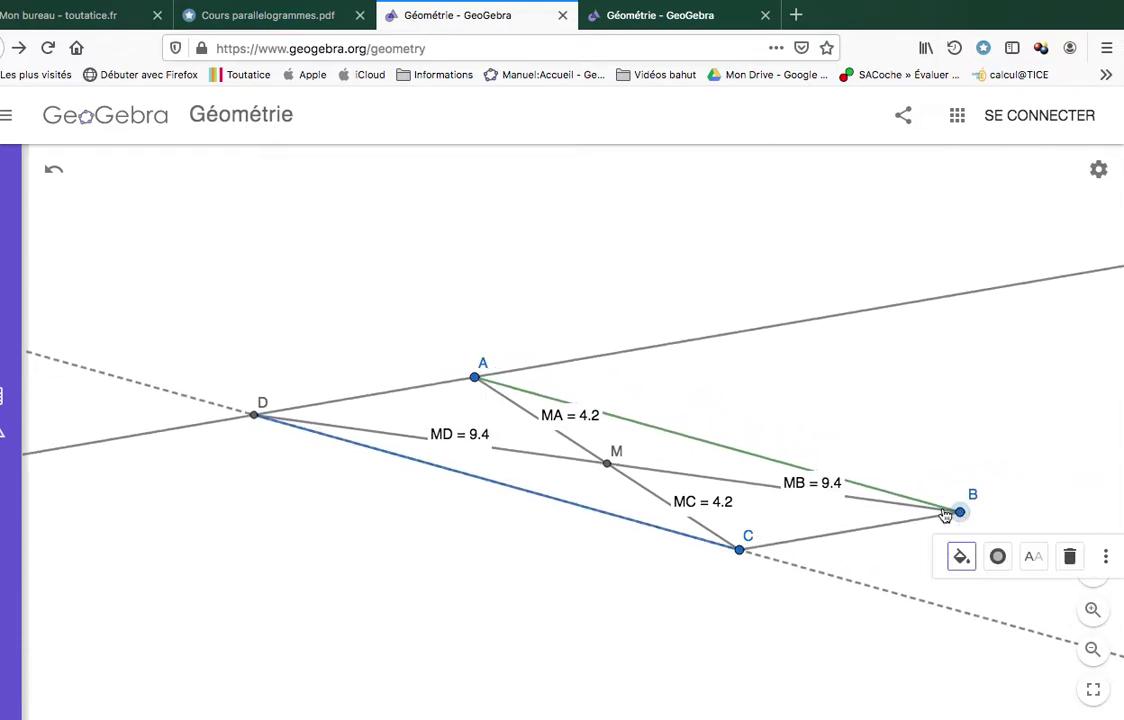
drag(739, 555, 736, 581)
drag(474, 377, 348, 442)
drag(958, 520, 921, 442)
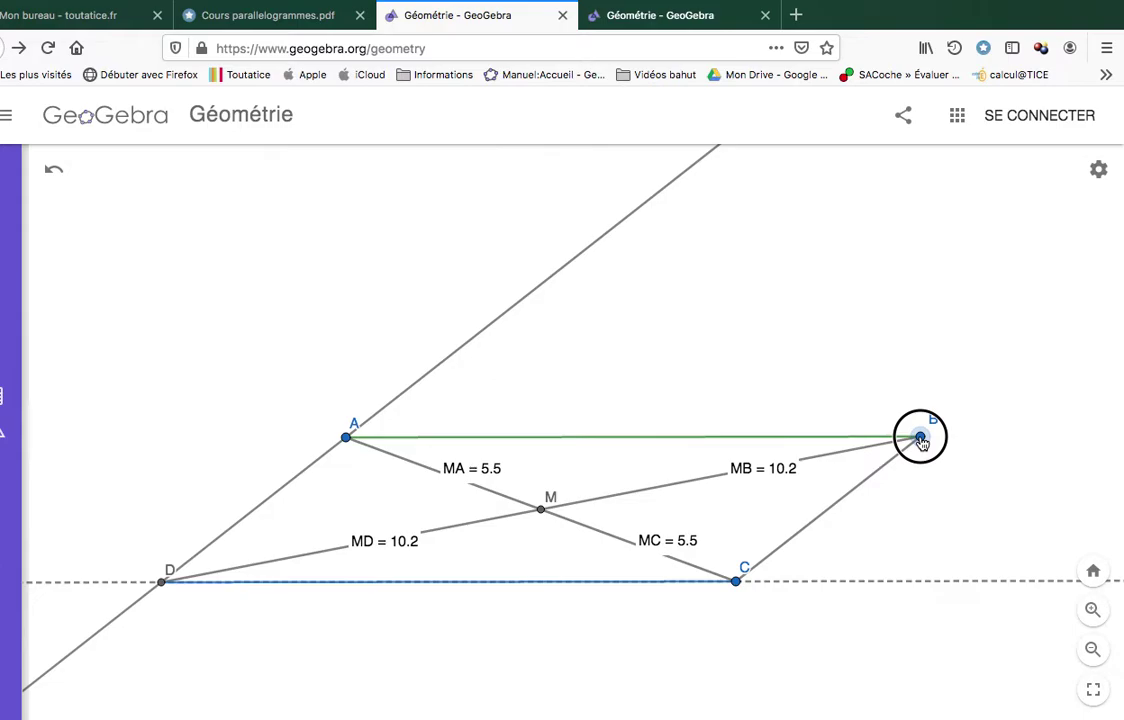
Switch to the blank GeoGebra Géométrie construction and expand the tool list to its fullest set.
click(690, 20)
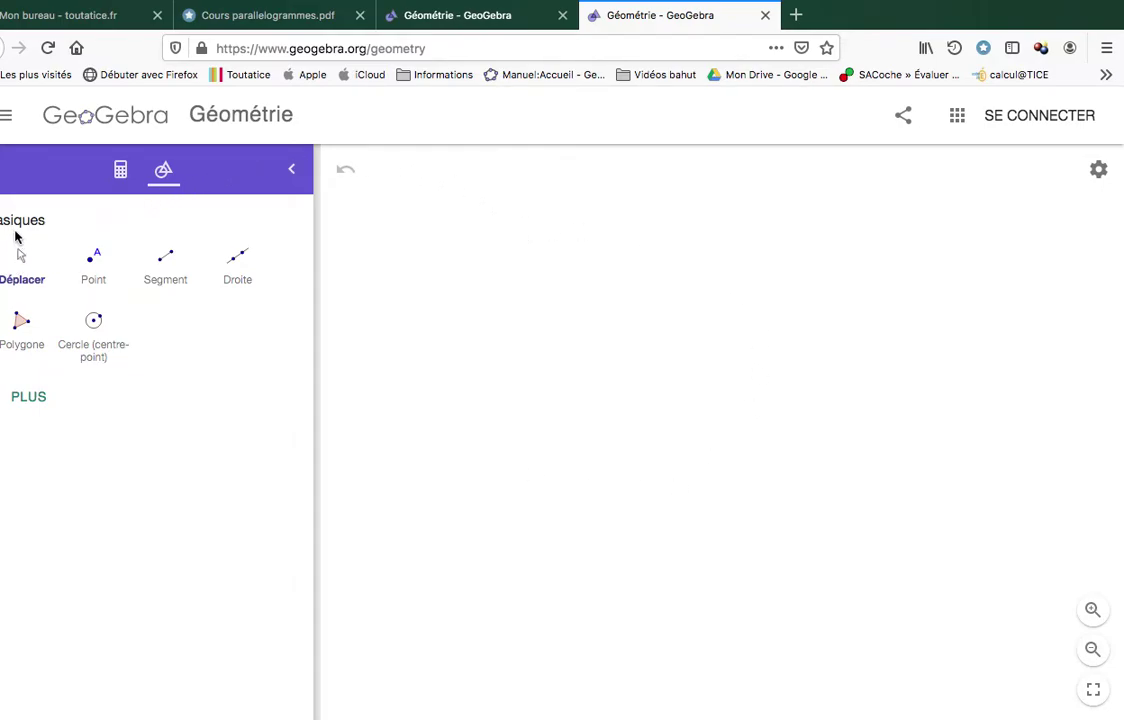
click(29, 397)
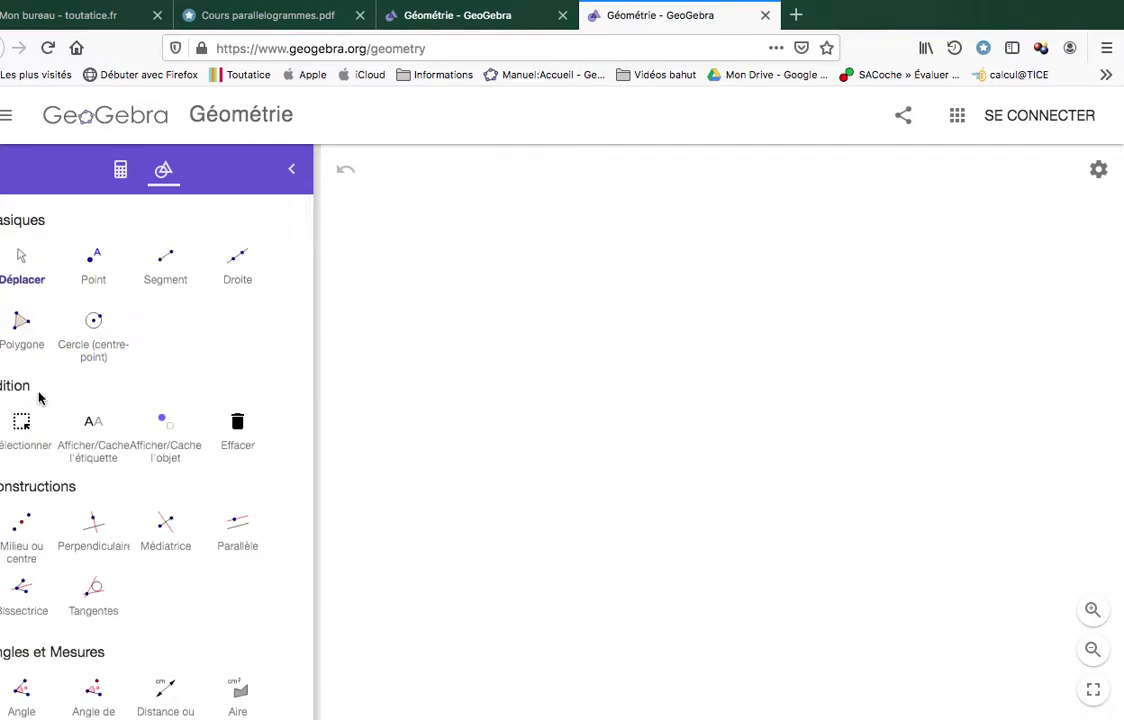
scroll(137, 476, down, 2)
scroll(137, 476, down, 8)
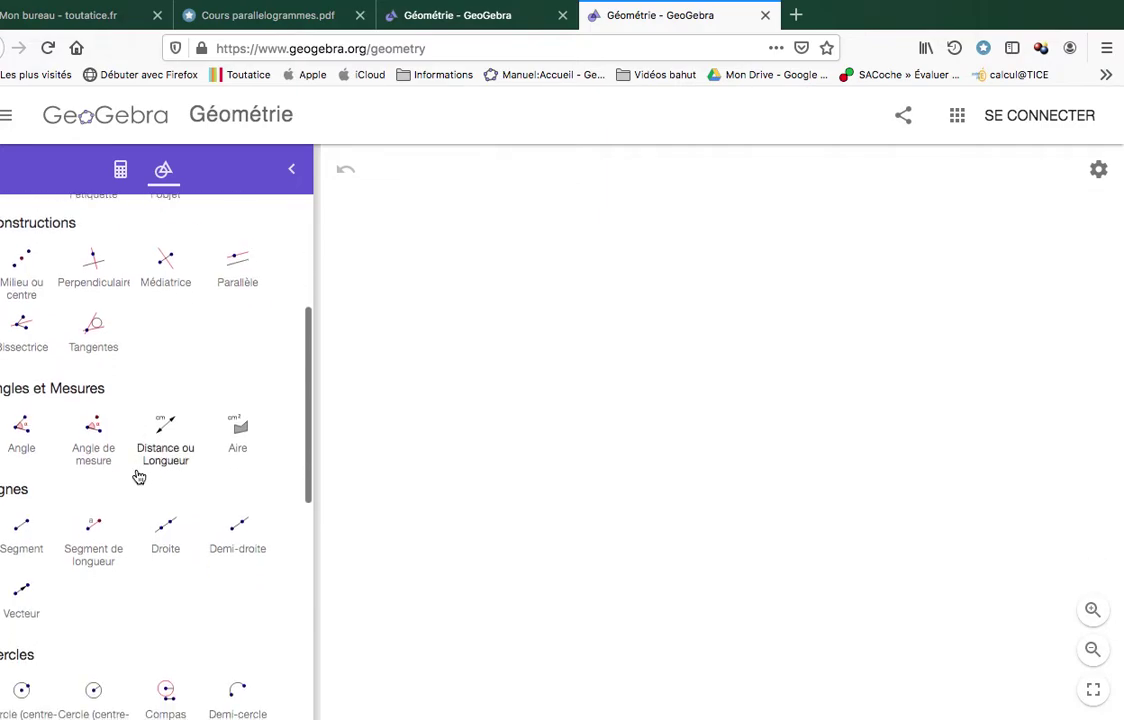
scroll(139, 476, down, 6)
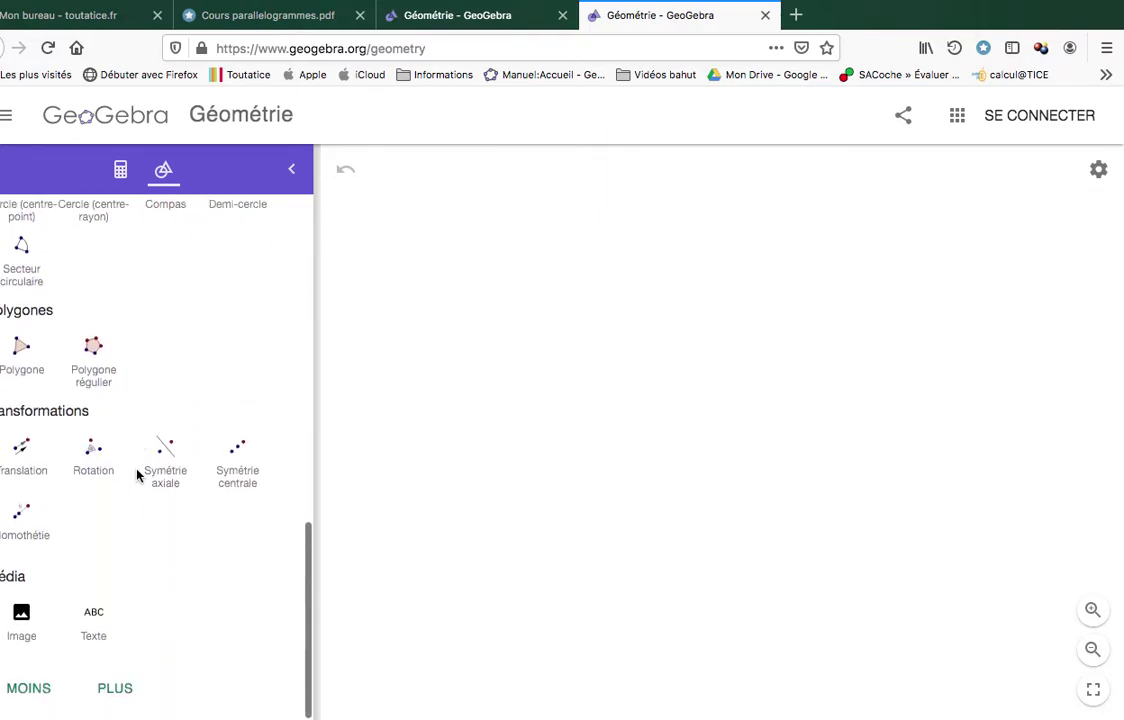
click(114, 687)
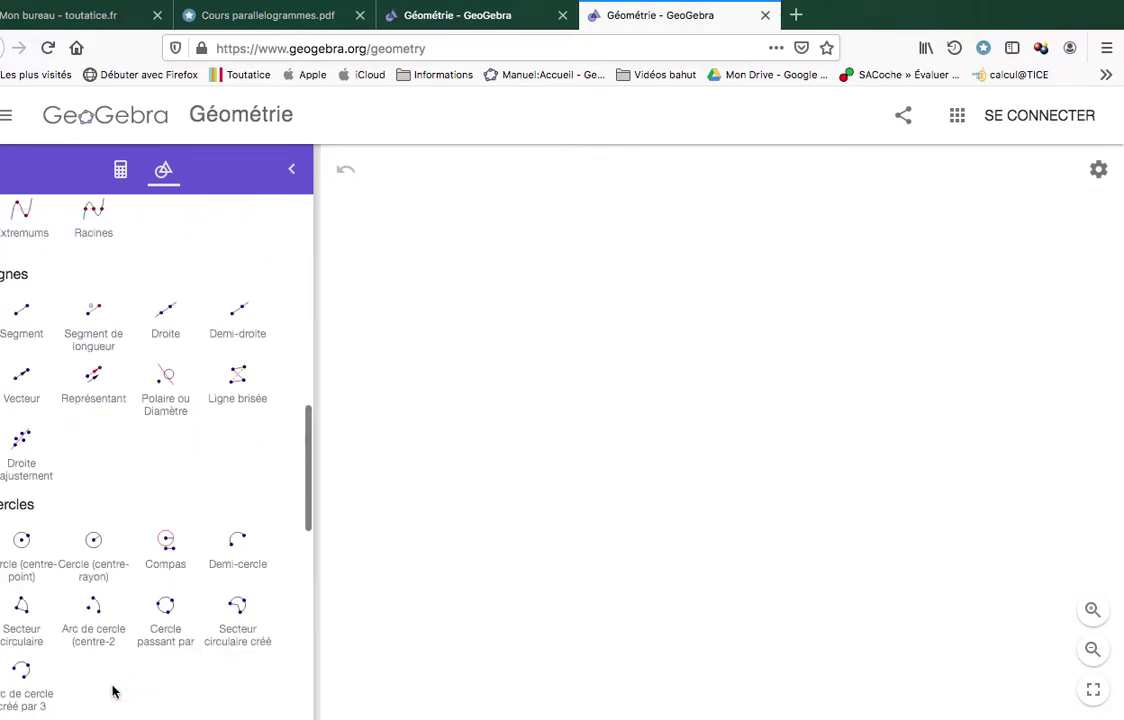
scroll(125, 561, down, 14)
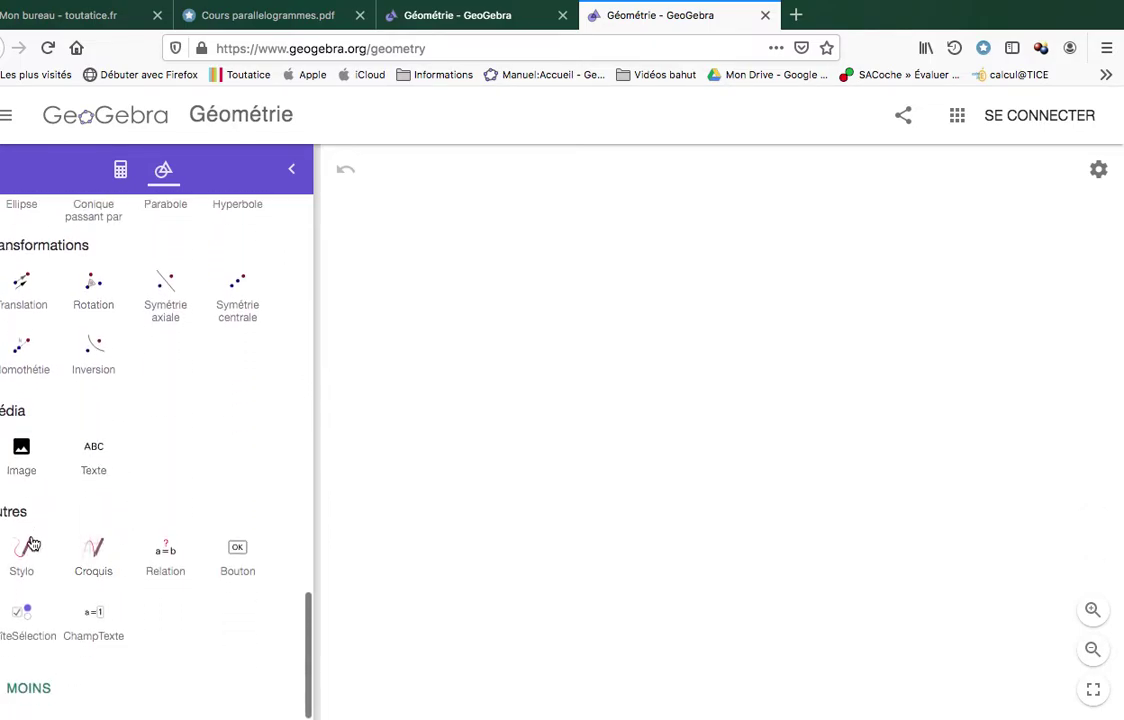
Sketch a freehand parallelogram with the Stylo tool in the upper-left corner of the drawing area.
click(22, 553)
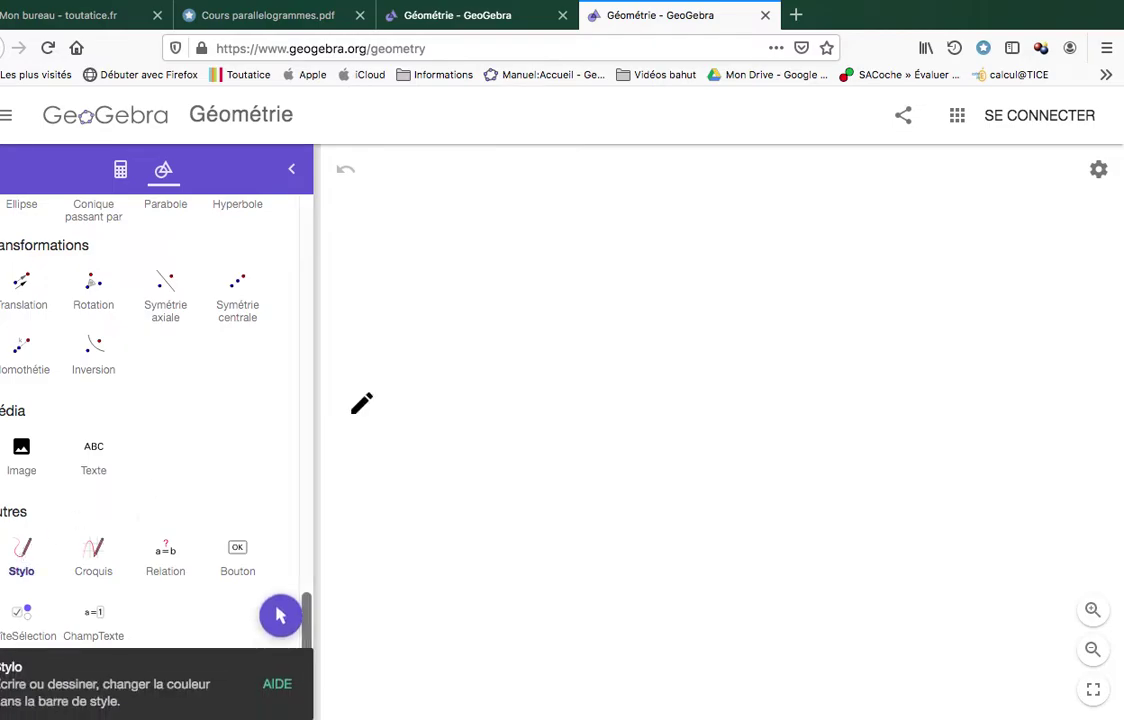
mouse_move(397, 186)
mouse_down()
mouse_move(555, 192)
mouse_move(547, 221)
mouse_move(481, 284)
mouse_move(325, 278)
mouse_up()
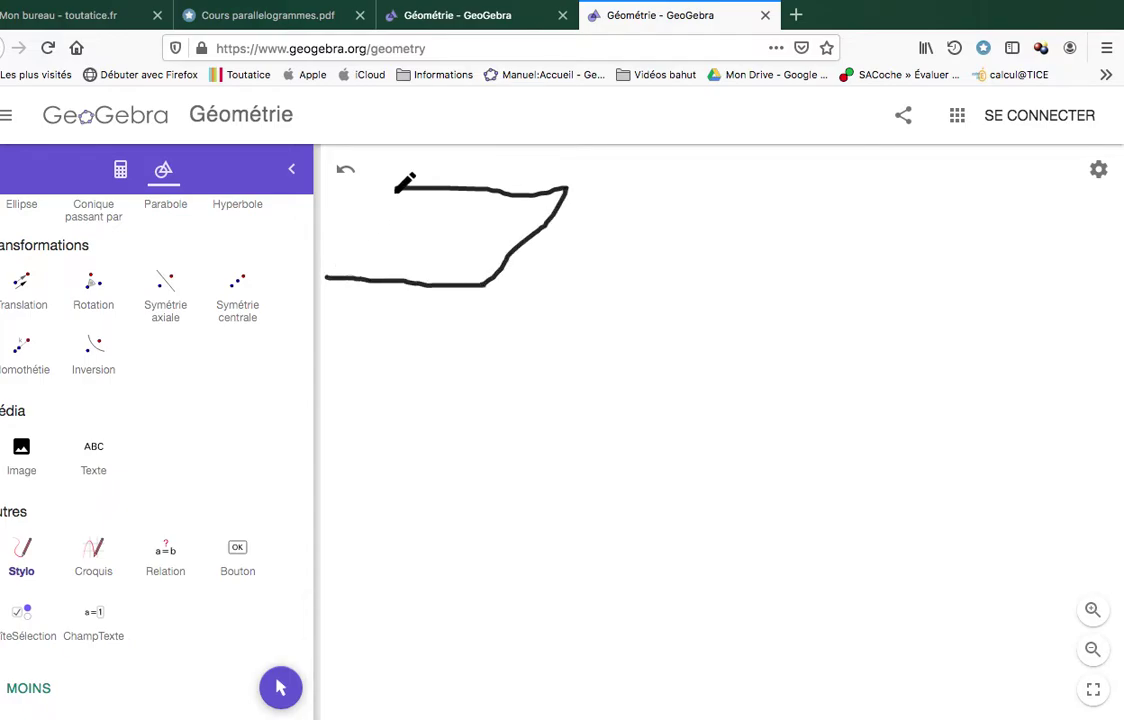
drag(396, 188, 321, 281)
Handwrite the vertex letters A, B, C and D clockwise around the sketched parallelogram, starting at its upper-left vertex.
mouse_move(376, 164)
mouse_down()
mouse_move(405, 186)
mouse_move(368, 178)
mouse_up()
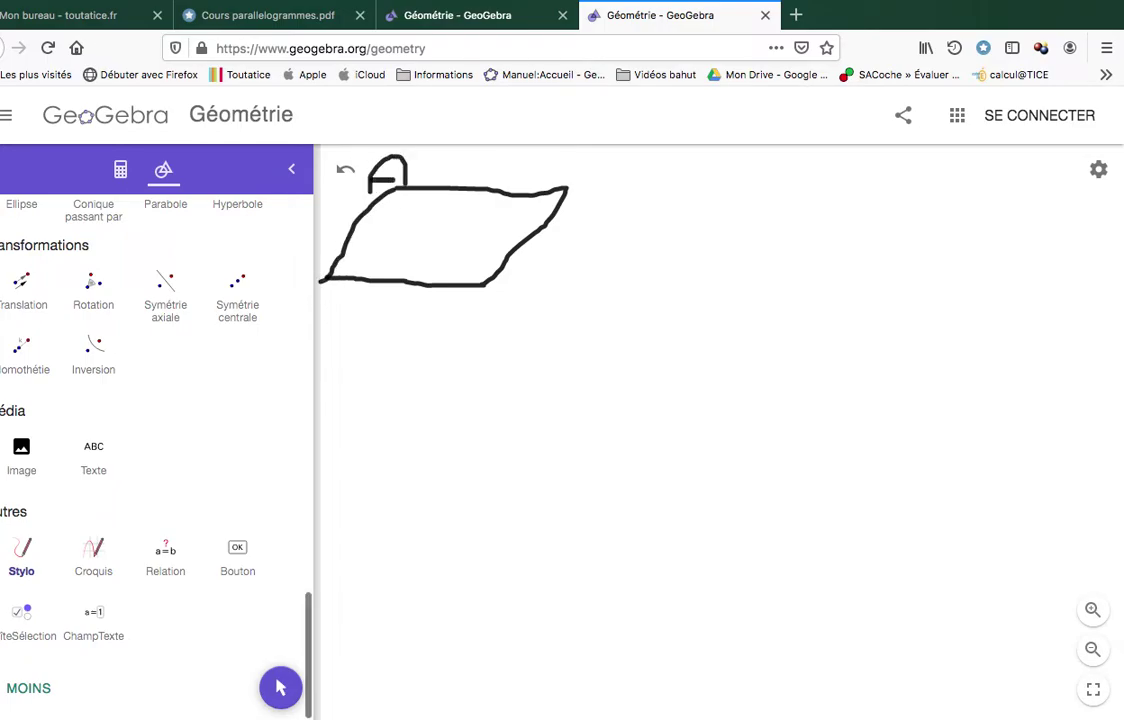
mouse_move(570, 184)
mouse_down()
mouse_move(582, 157)
mouse_move(596, 160)
mouse_move(607, 182)
mouse_move(582, 195)
mouse_up()
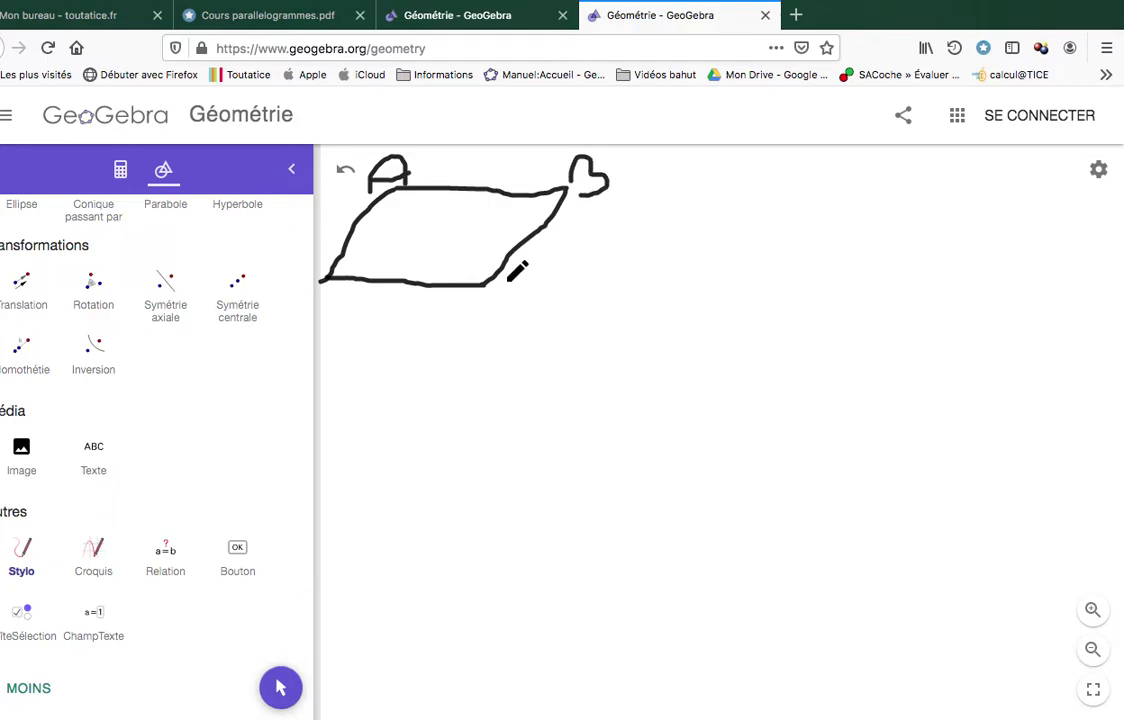
drag(483, 300, 512, 311)
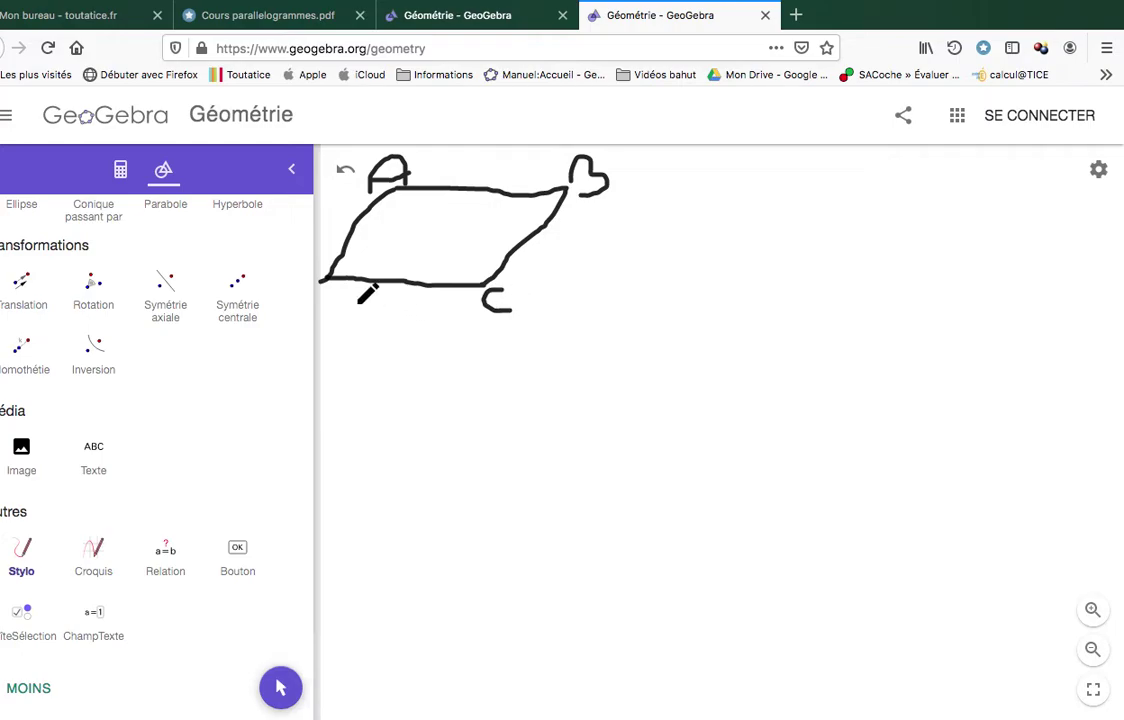
drag(333, 309, 337, 308)
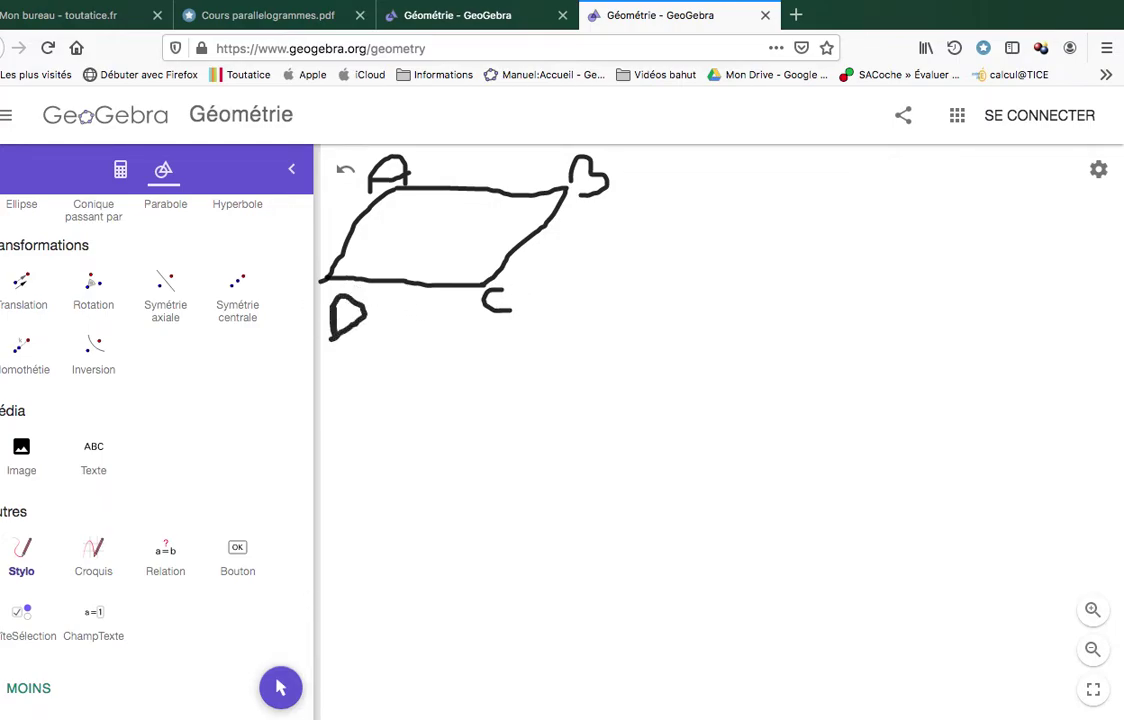
Draw a nearly horizontal segment AB below the freehand sketch with the Segment tool.
scroll(243, 330, up, 10)
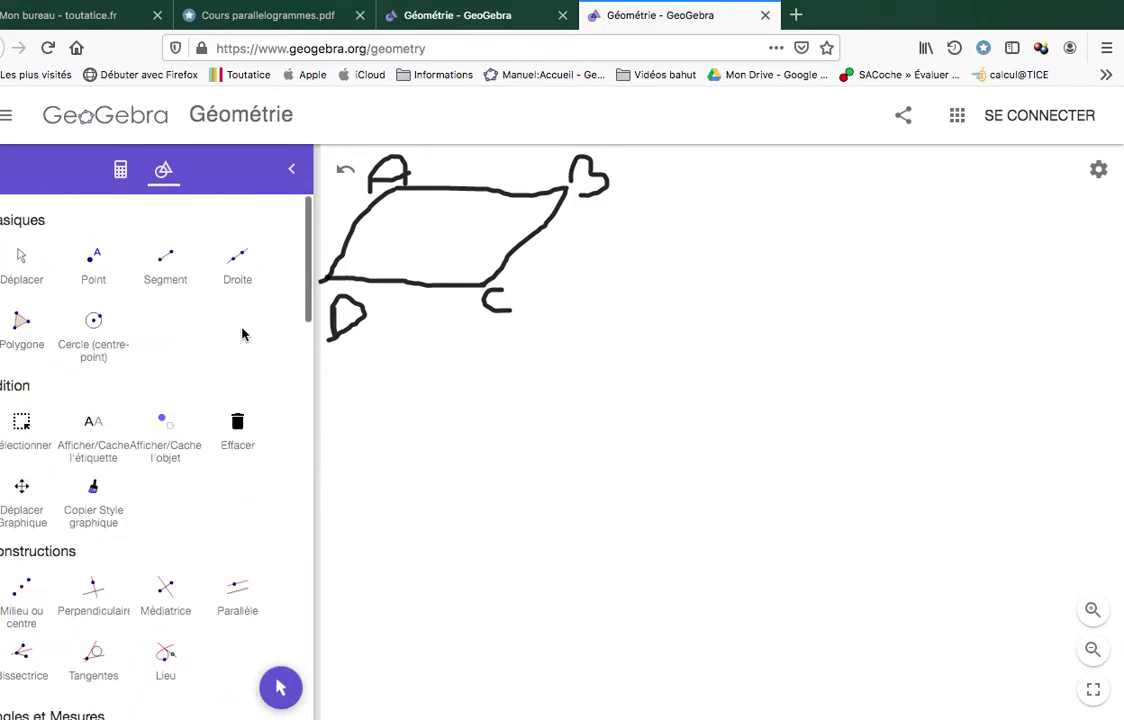
click(167, 262)
click(524, 433)
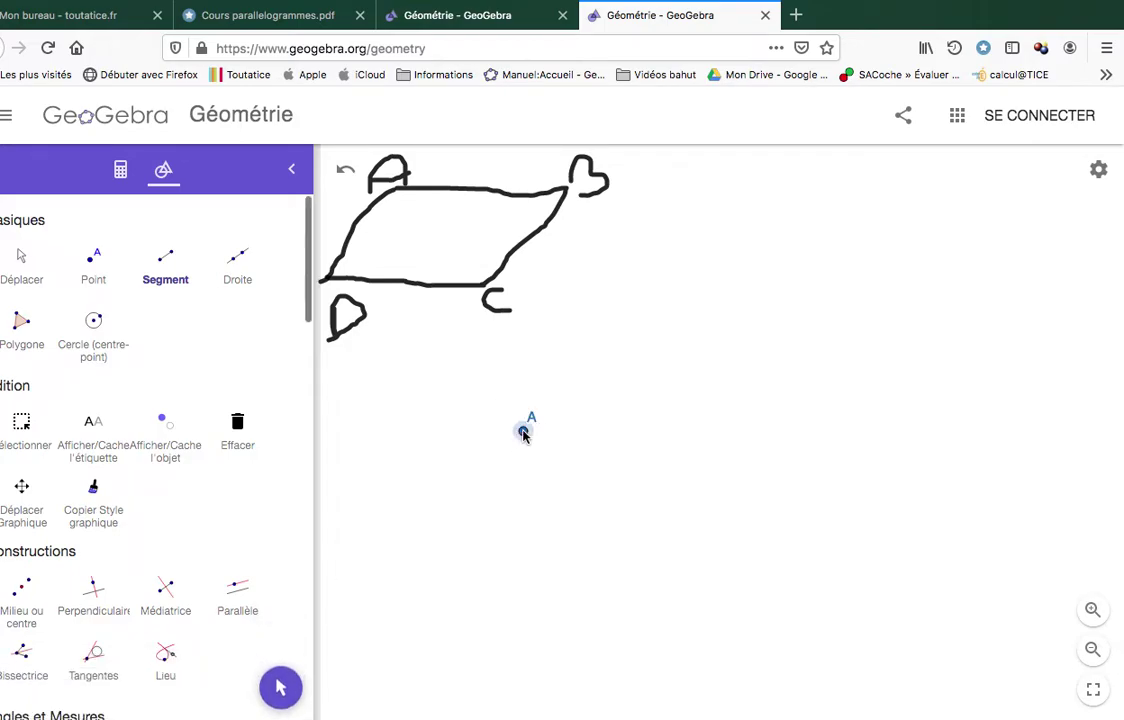
click(872, 413)
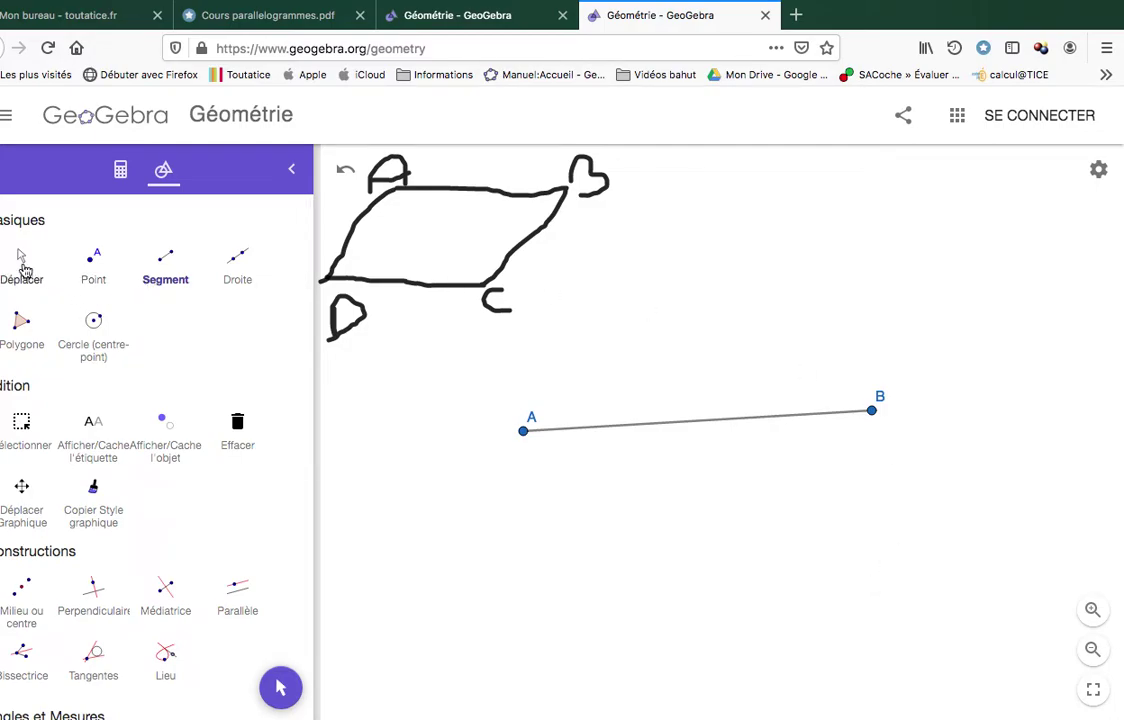
Undo the extra segment drawn from B, and reposition endpoints A and B so that segment AB is about 9.5 long.
drag(873, 413, 975, 492)
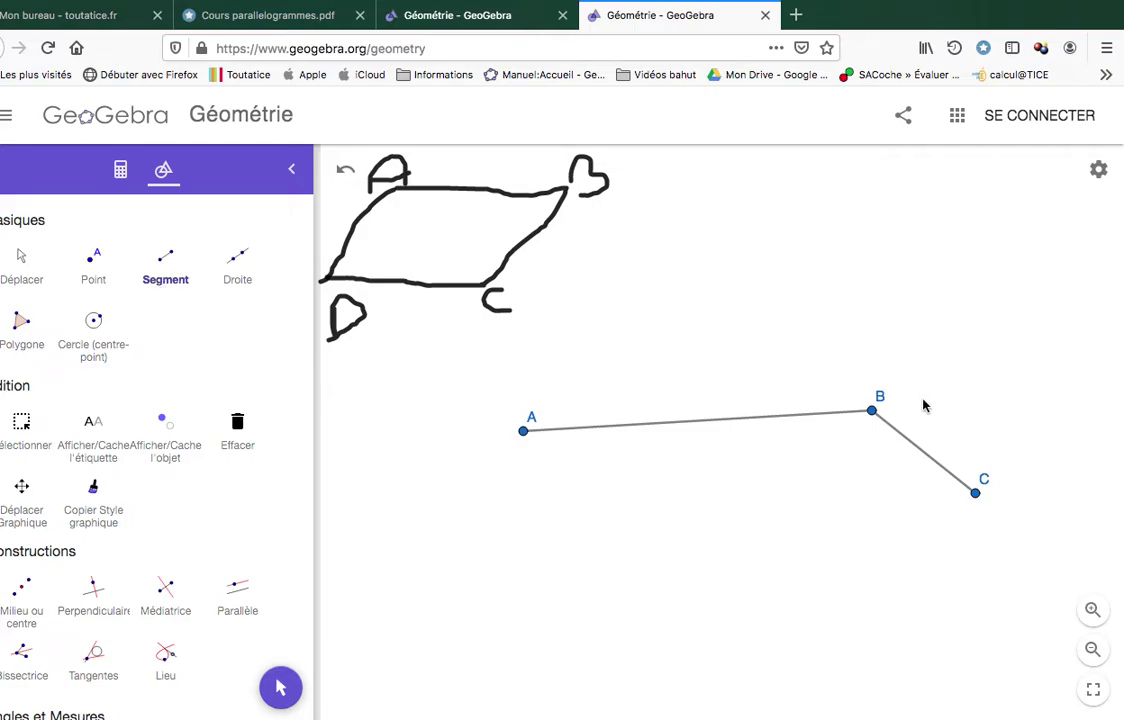
click(344, 168)
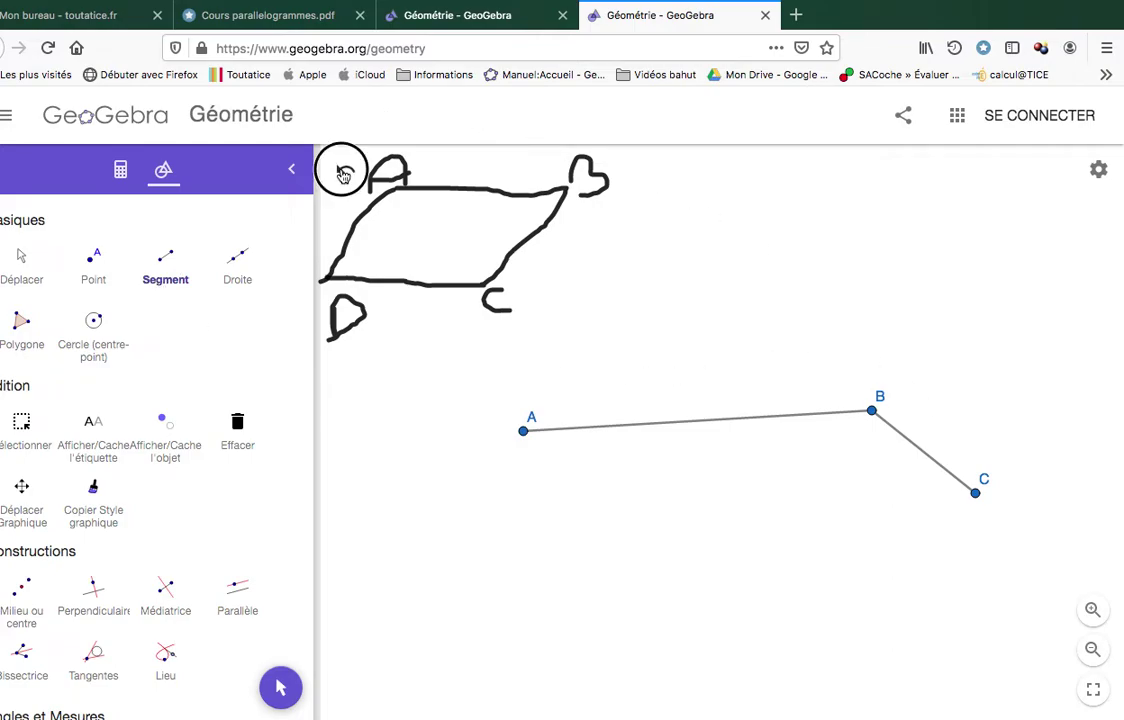
click(22, 258)
drag(861, 417, 886, 447)
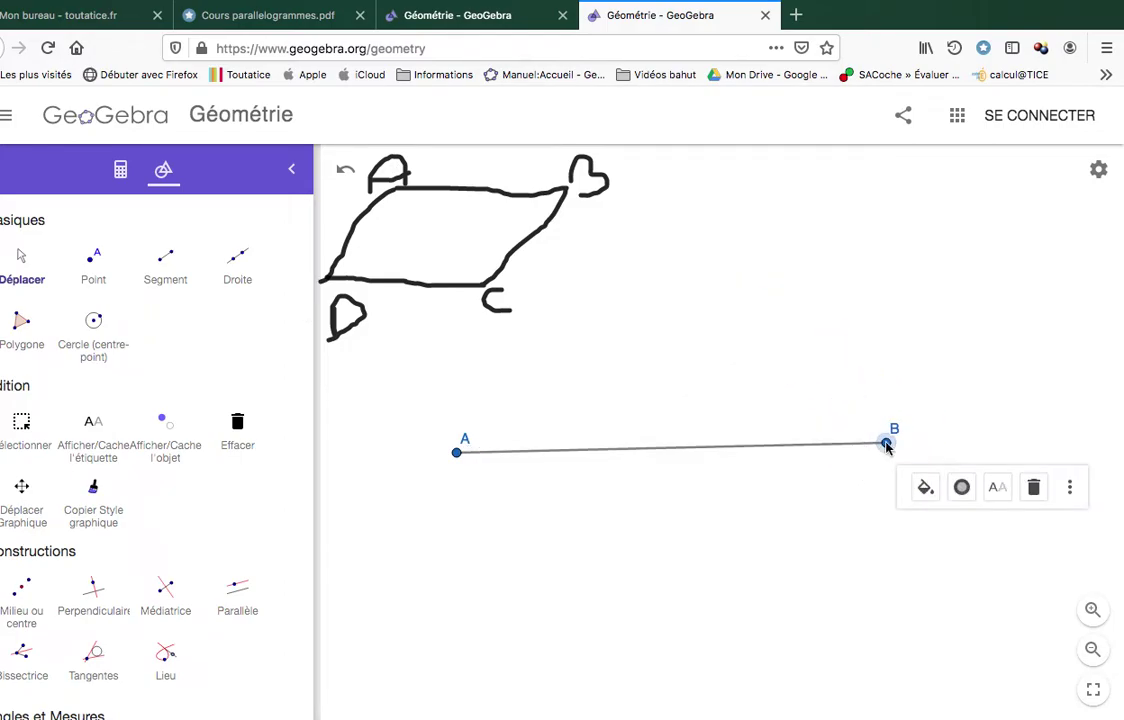
click(797, 519)
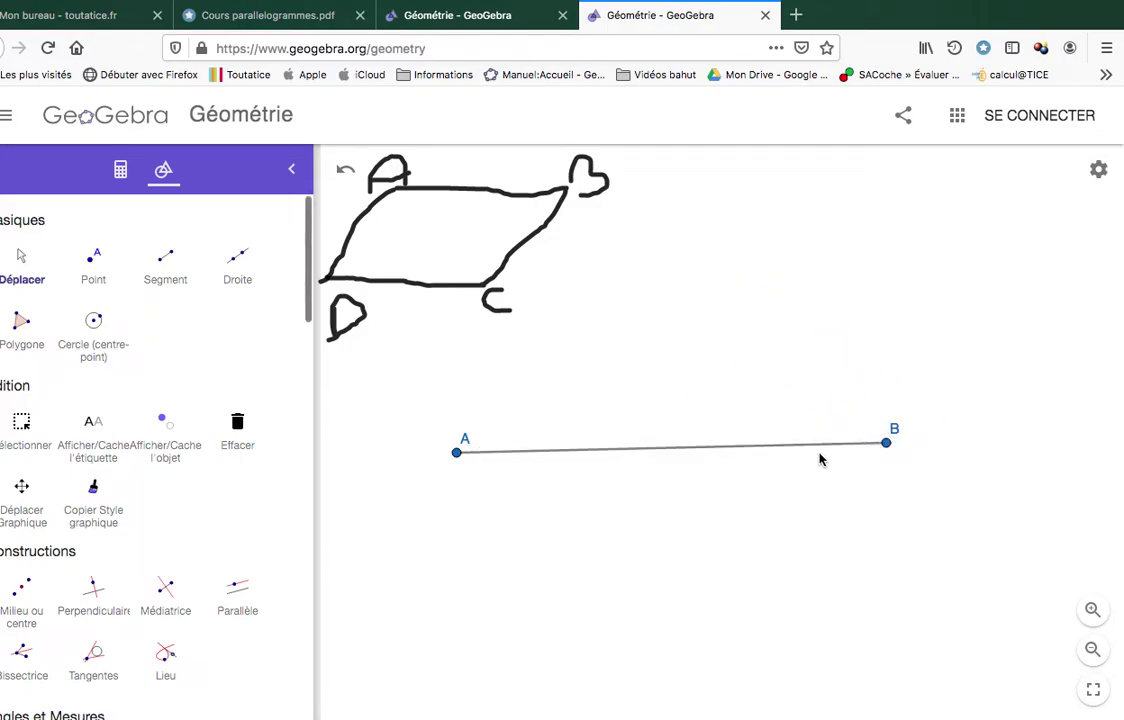
Color segment AB green and display its value as the label.
click(703, 453)
click(757, 414)
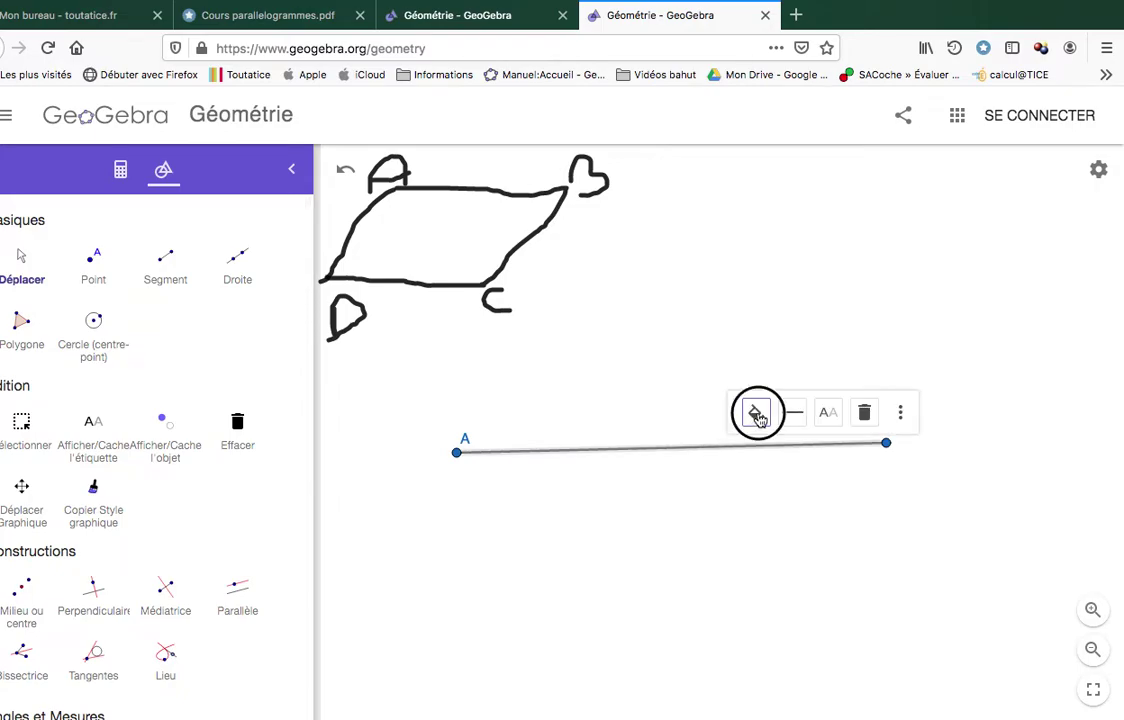
click(763, 451)
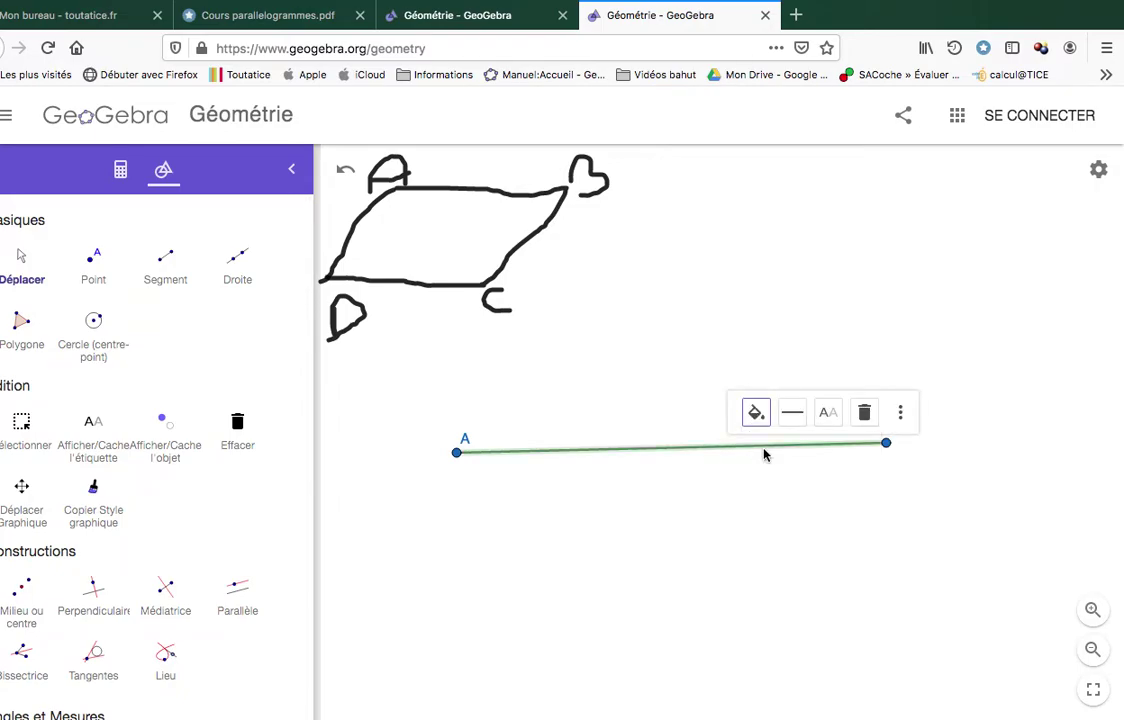
click(832, 414)
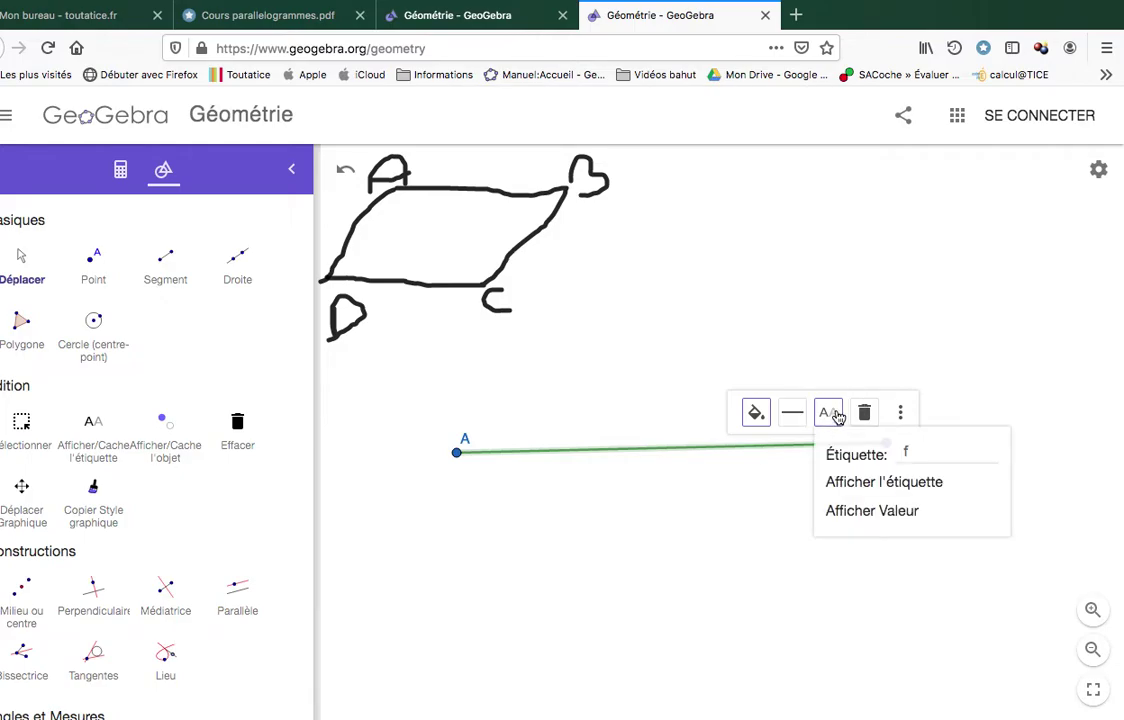
click(871, 512)
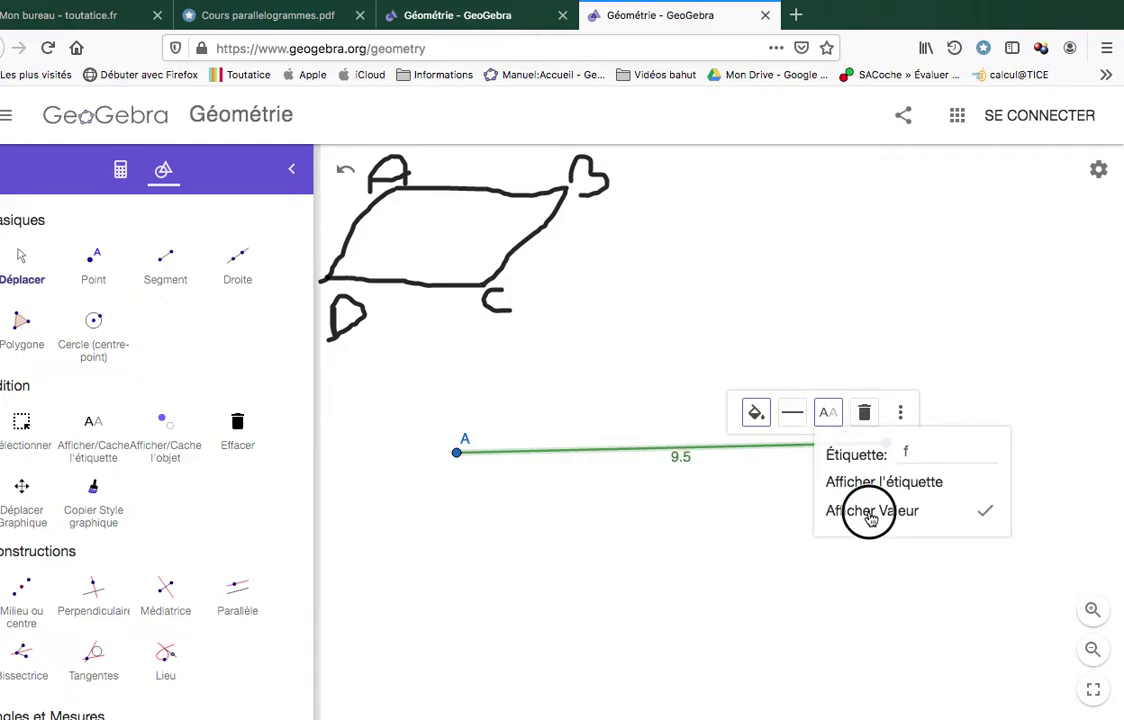
click(790, 565)
Shorten segment AB to about 6.7 and move it up and to the right, keeping it nearly horizontal.
drag(886, 442, 780, 449)
drag(457, 452, 480, 448)
mouse_move(583, 453)
mouse_down()
mouse_move(607, 378)
mouse_move(640, 366)
mouse_up()
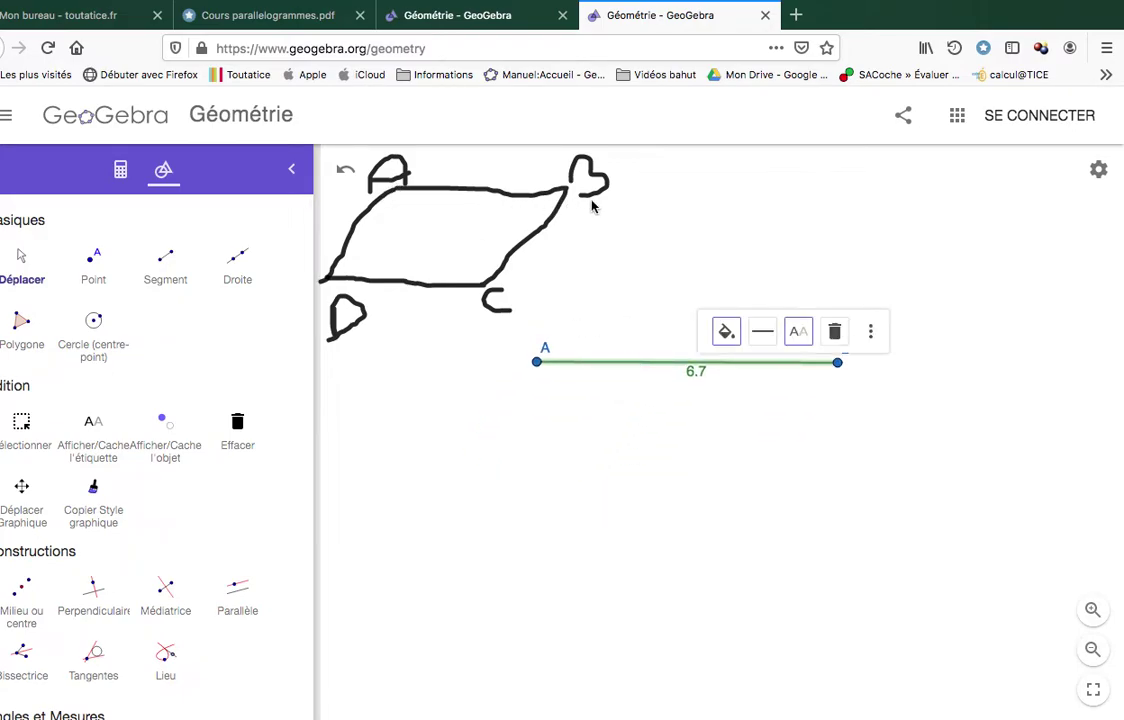
click(614, 220)
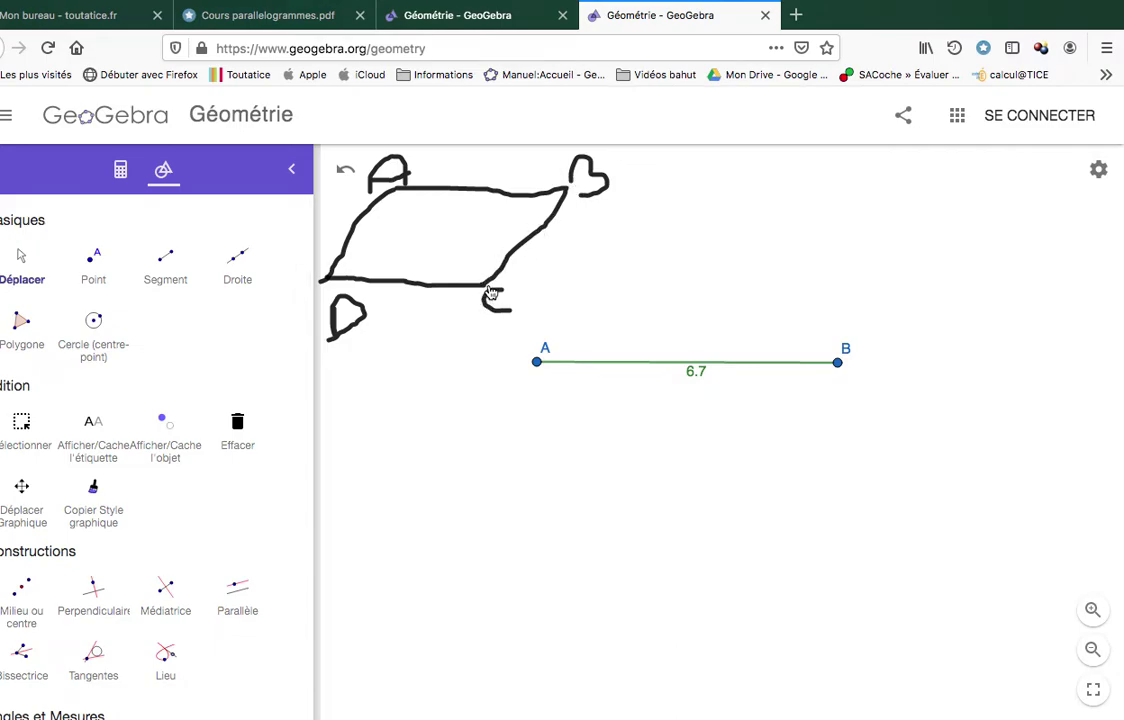
Draw a segment from B down and to the left to a new point C.
click(166, 263)
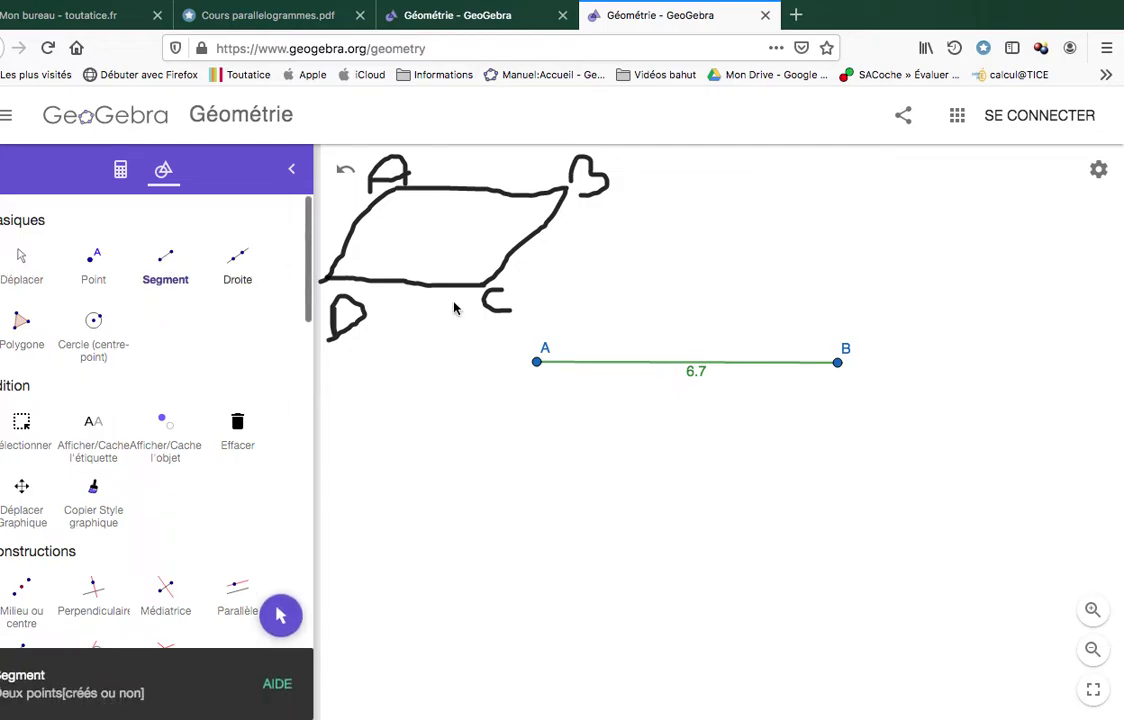
click(838, 364)
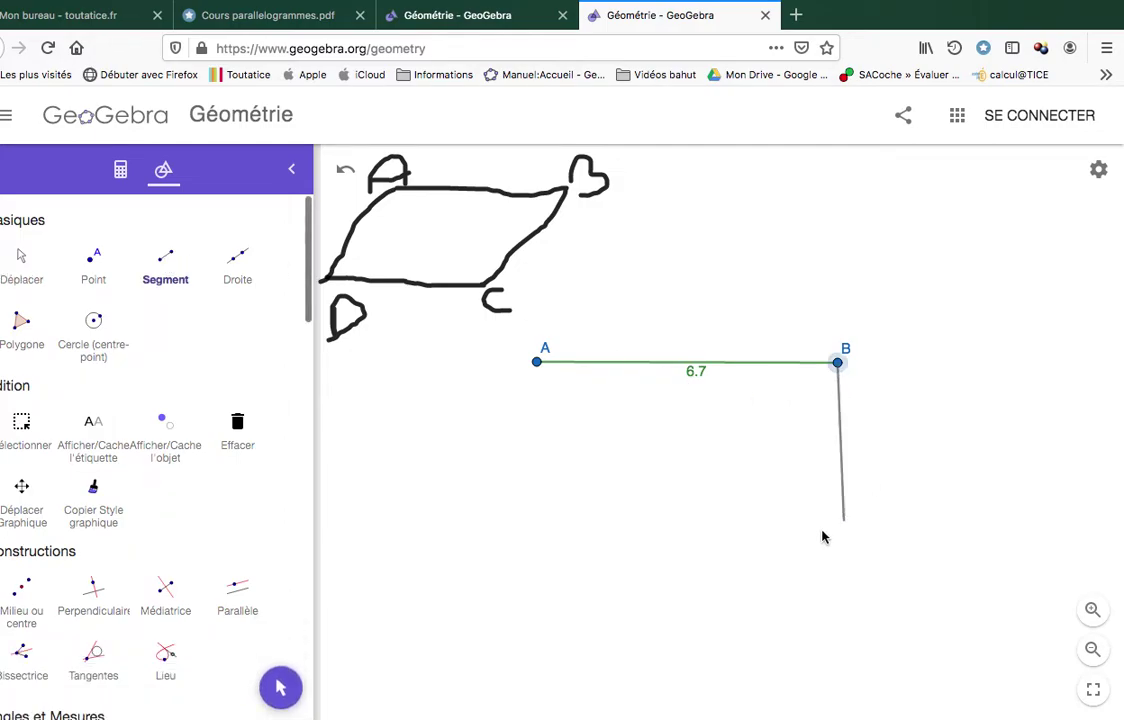
click(740, 521)
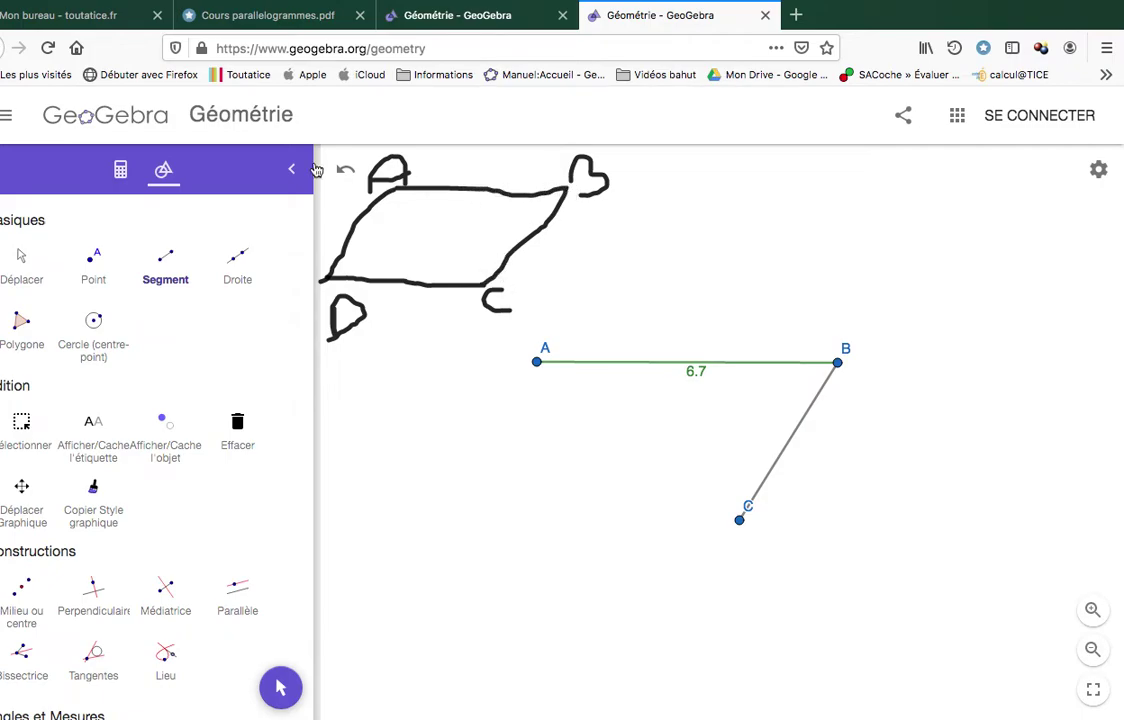
Construct the line through C parallel to segment AB with the Parallèle tool.
click(238, 596)
click(641, 366)
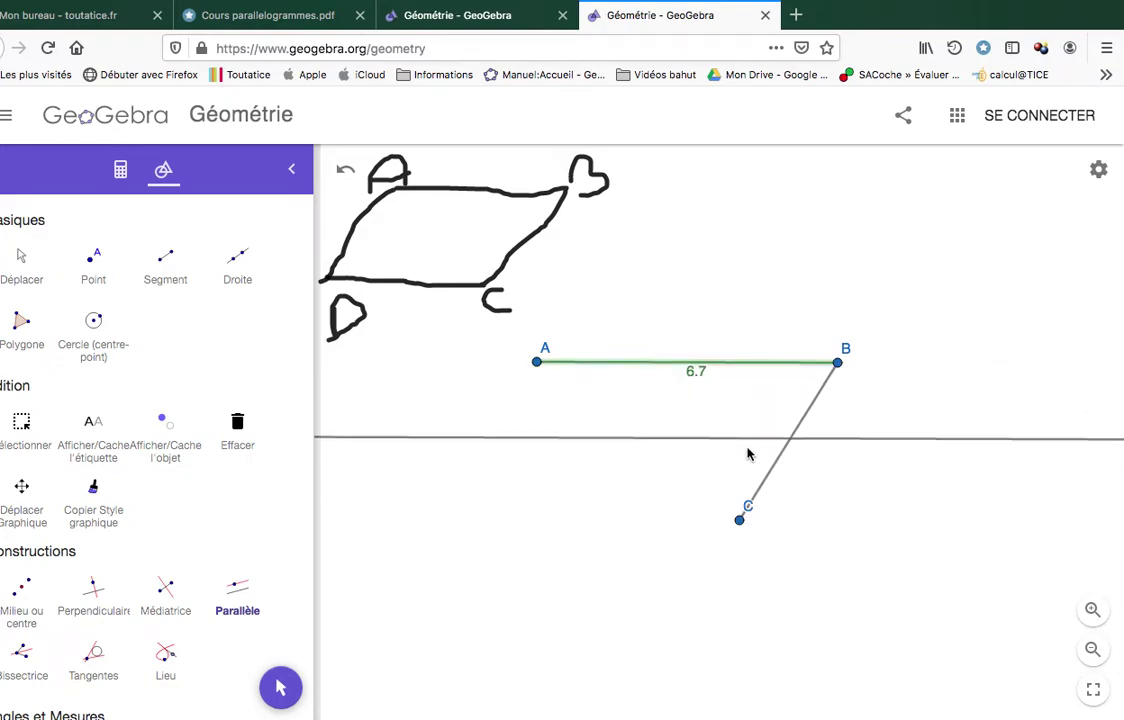
click(741, 521)
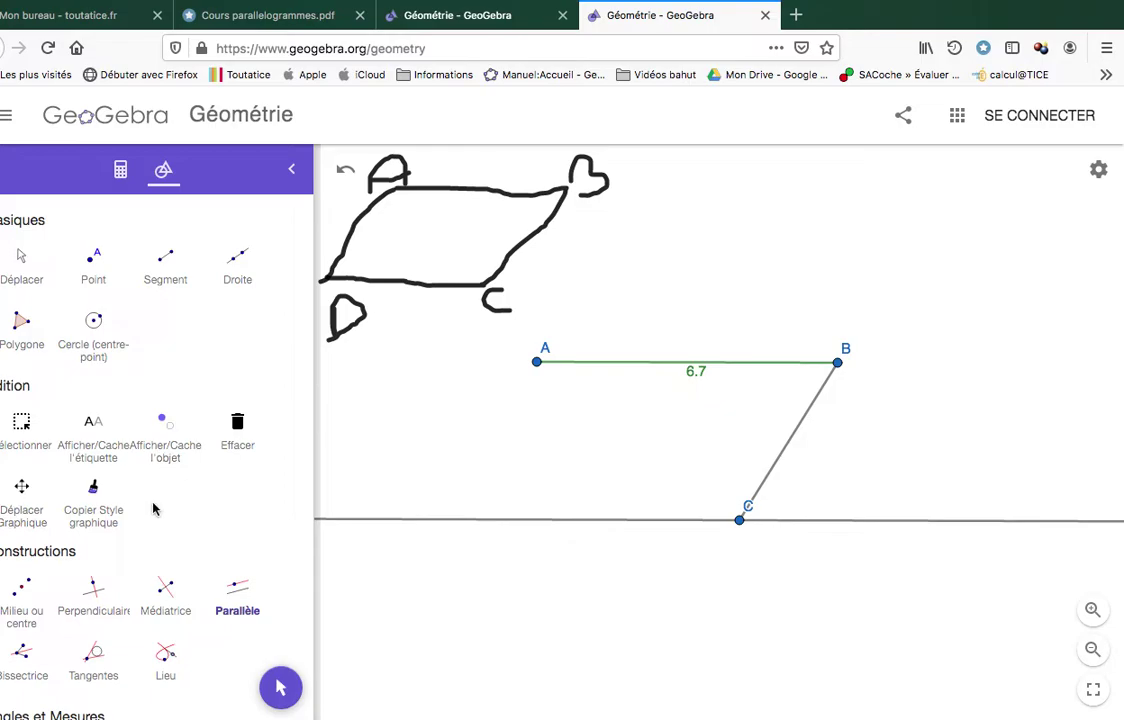
Construct the line through A parallel to segment BC with the Parallèle tool.
click(241, 591)
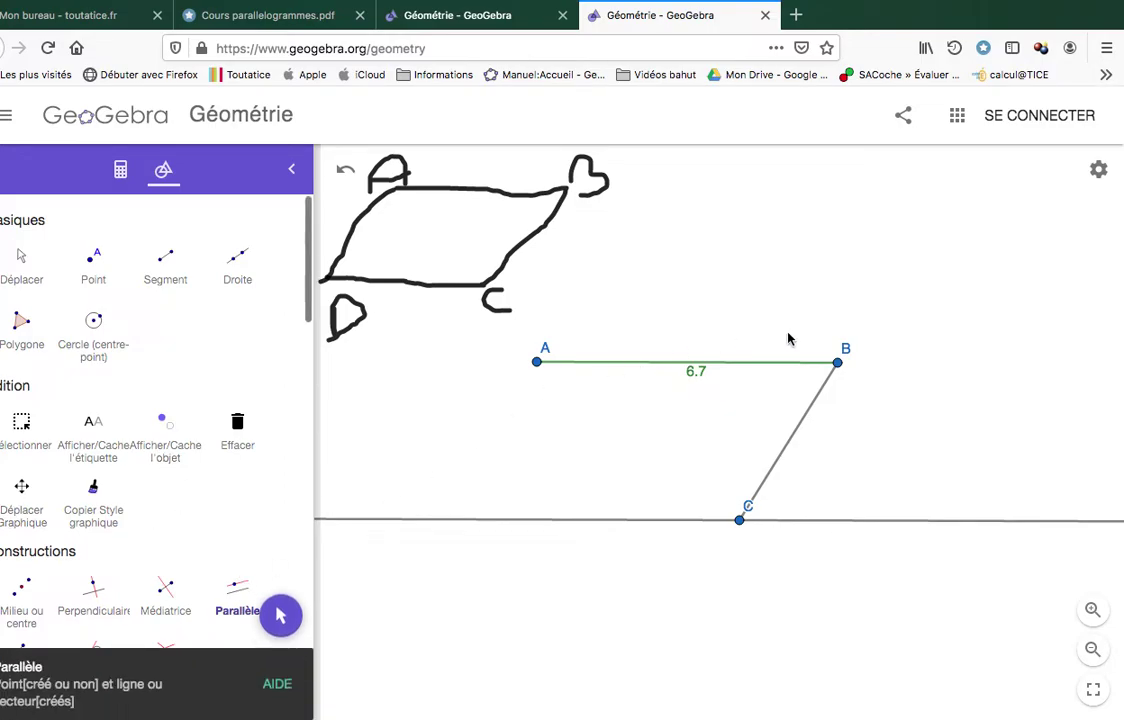
click(803, 430)
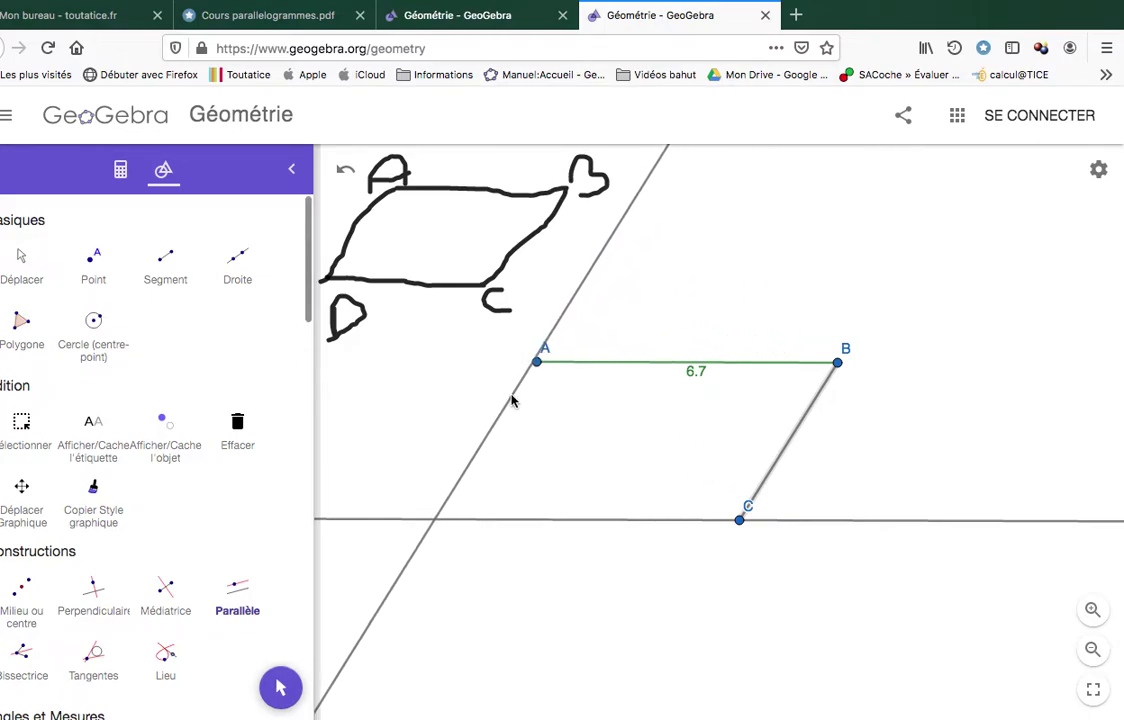
click(538, 364)
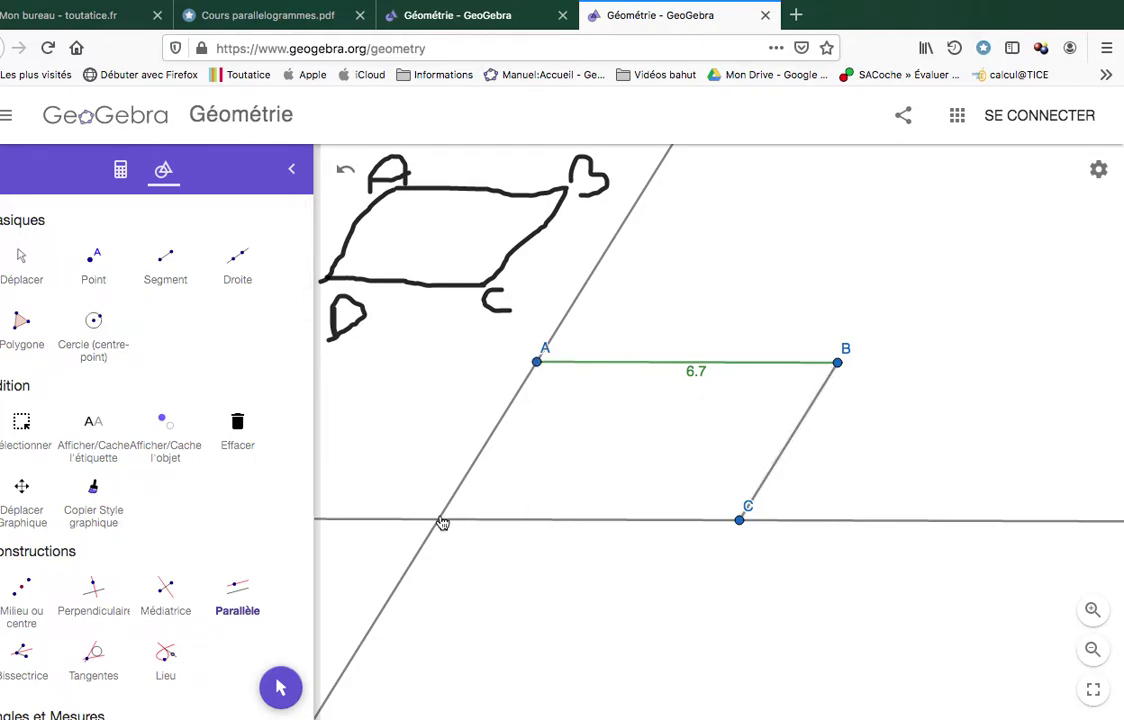
Place an intersection point where the line through A crosses the line through C, using the Intersection tool.
click(94, 262)
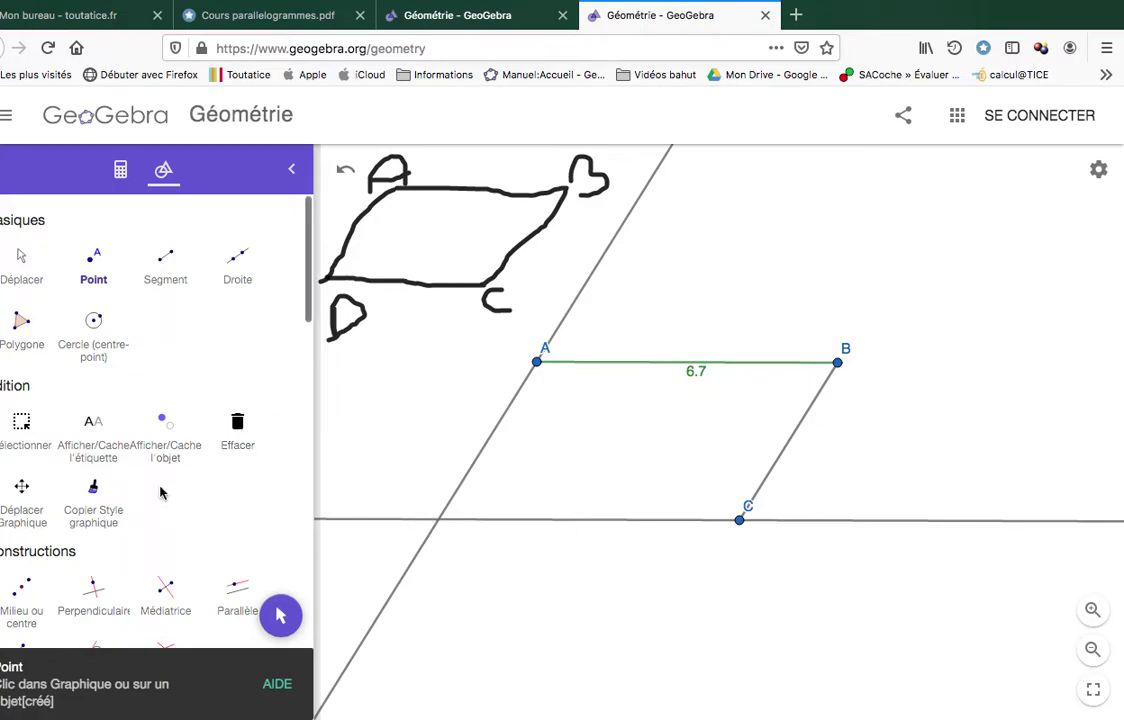
scroll(163, 493, down, 5)
scroll(163, 493, down, 2)
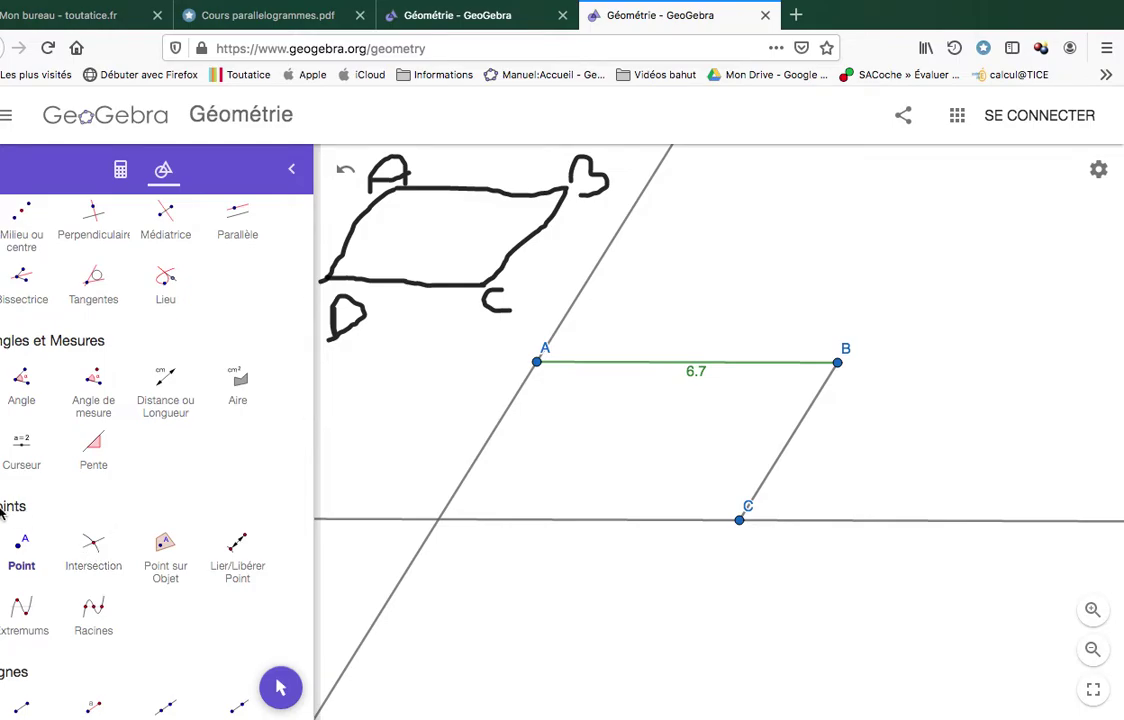
click(93, 560)
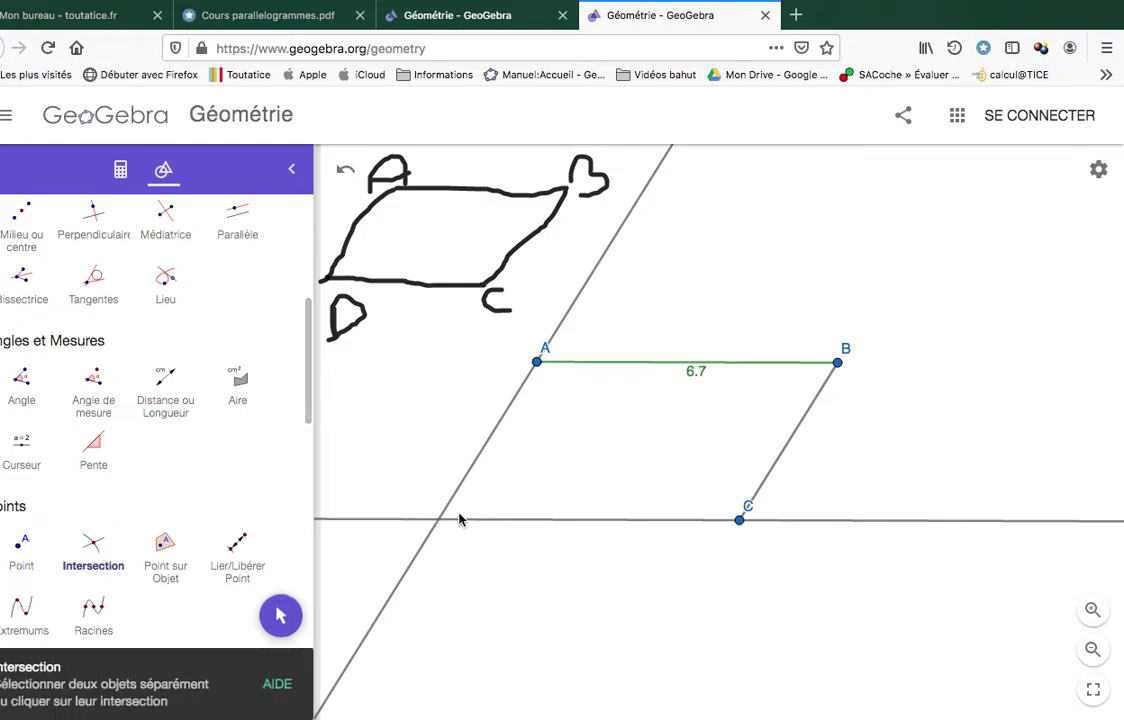
click(489, 520)
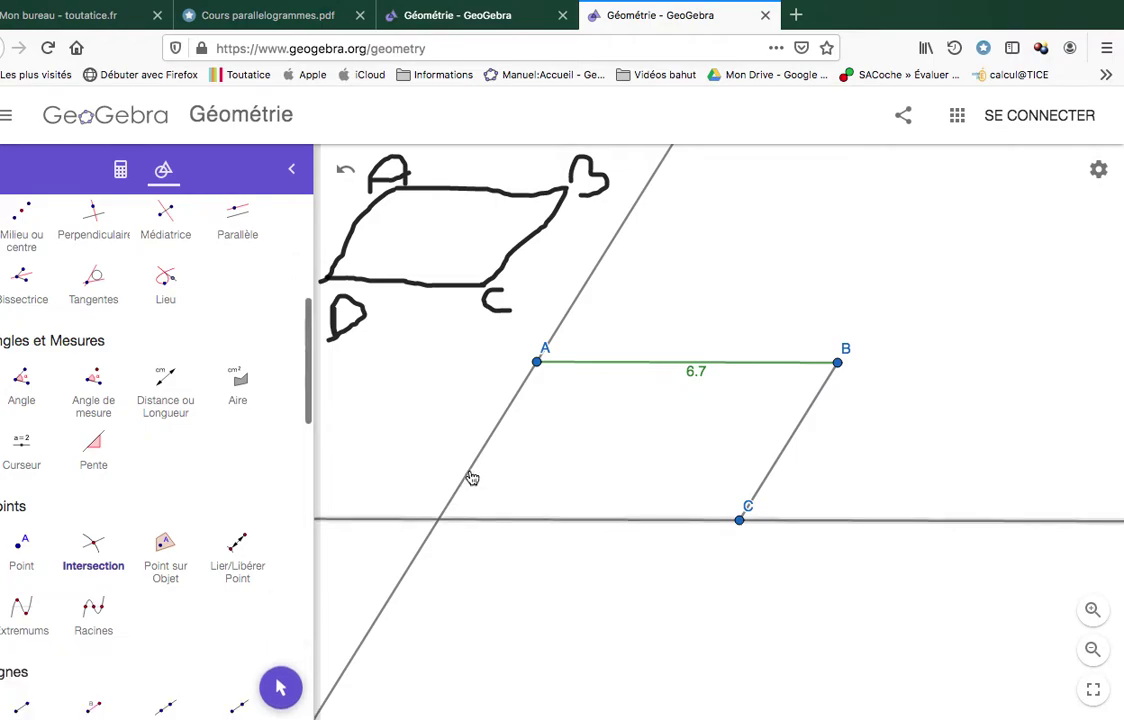
click(467, 476)
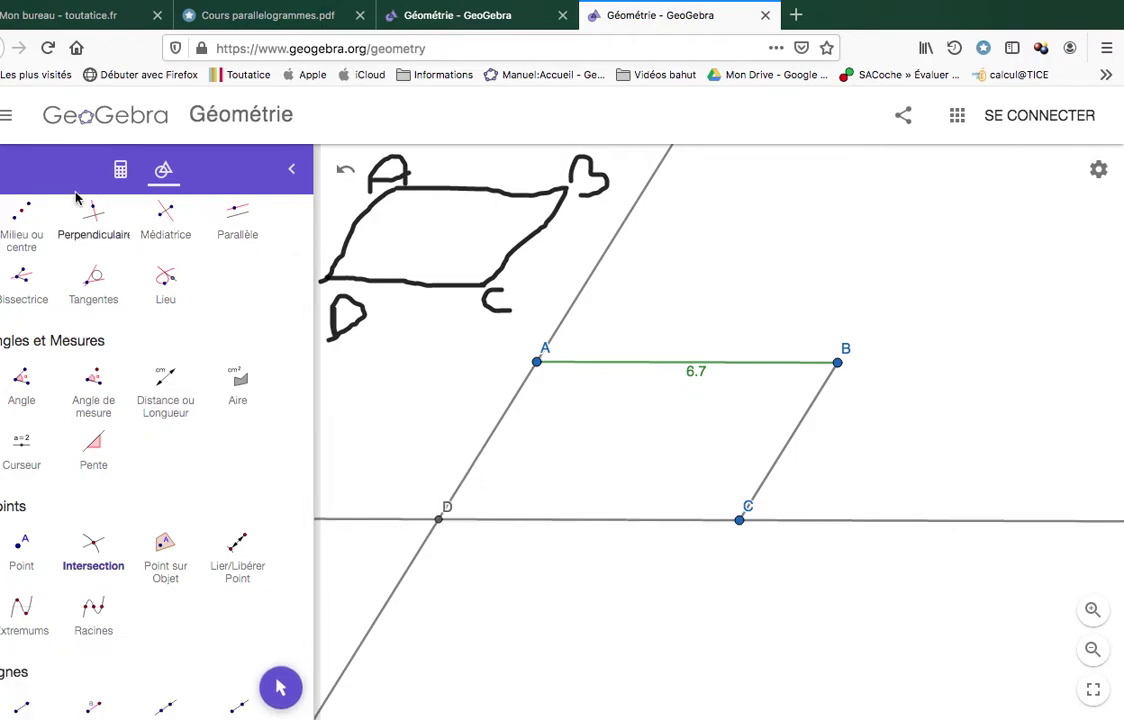
Shift point D's label outside the figure, to the lower left of its point, and move B to lengthen AB to about 7.2.
scroll(163, 300, up, 5)
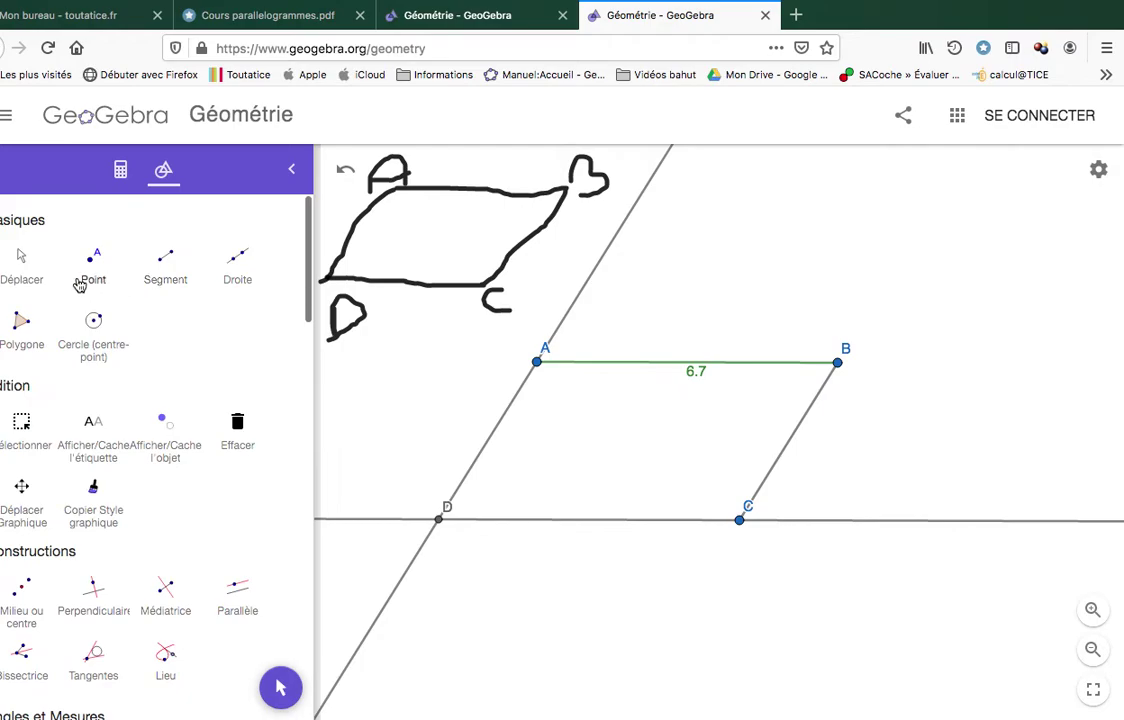
click(21, 256)
drag(449, 512, 415, 527)
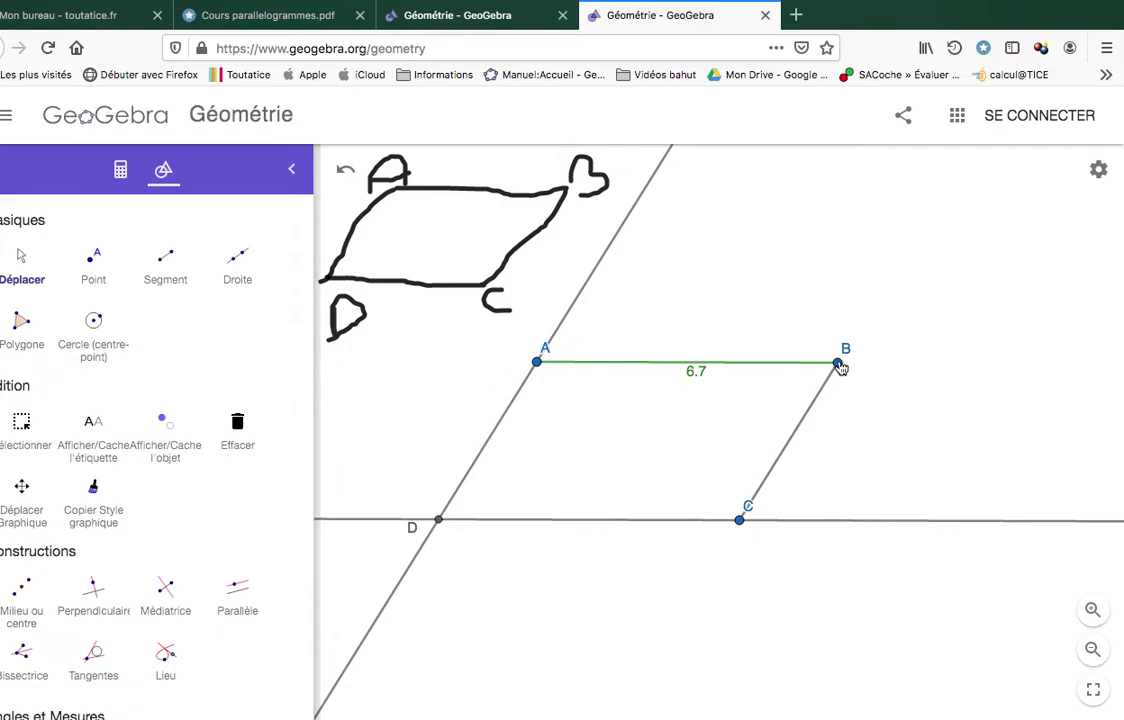
mouse_move(840, 367)
mouse_down()
mouse_move(885, 390)
mouse_move(913, 441)
mouse_move(872, 388)
mouse_move(848, 396)
mouse_move(867, 372)
mouse_move(860, 364)
mouse_up()
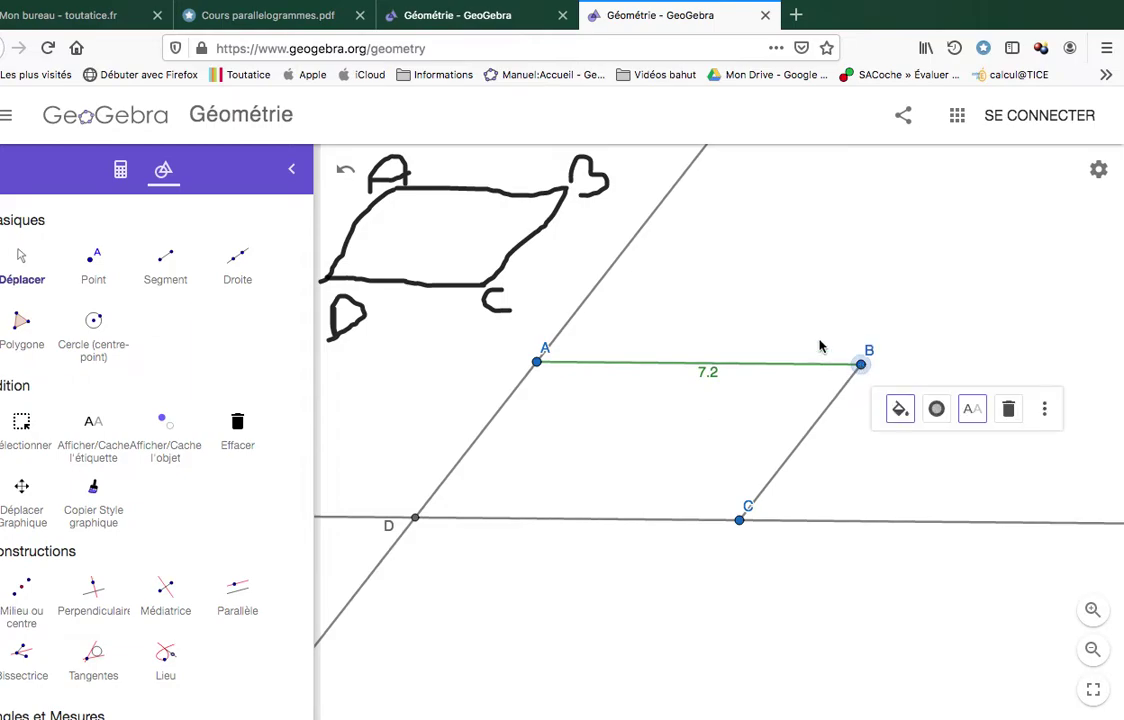
Create a closed polygon through A, B, C and D, and move the whole figure to the right, away from the sketch.
scroll(100, 640, down, 3)
scroll(100, 640, up, 3)
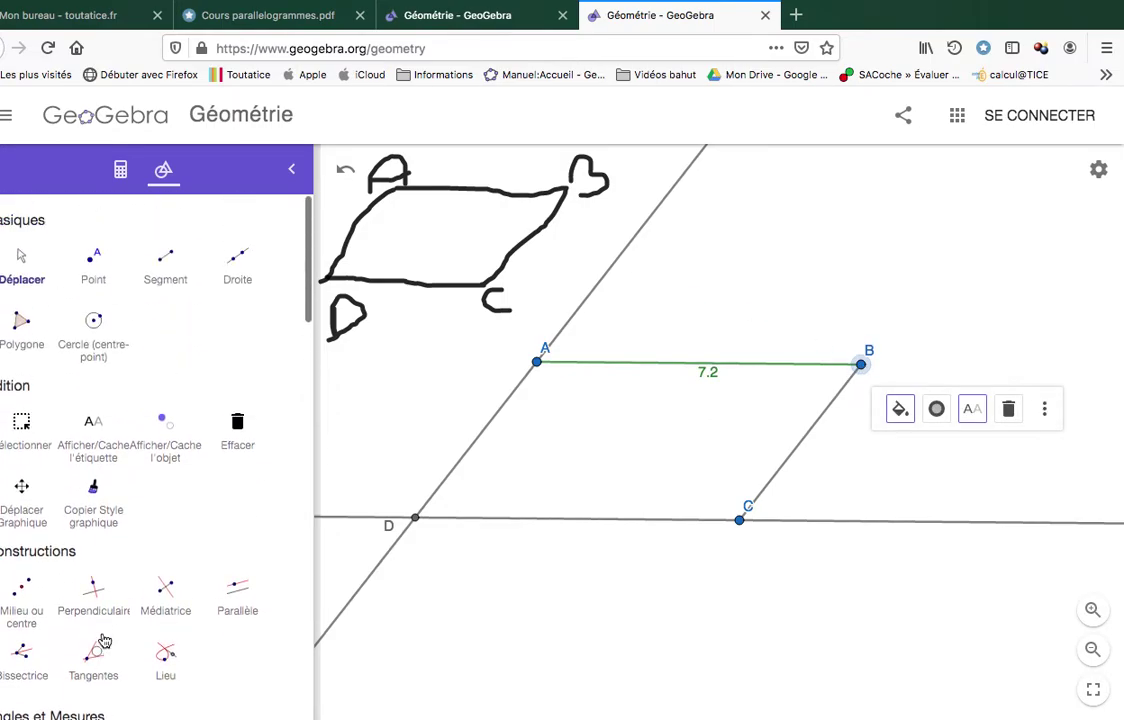
click(16, 326)
click(537, 361)
click(861, 365)
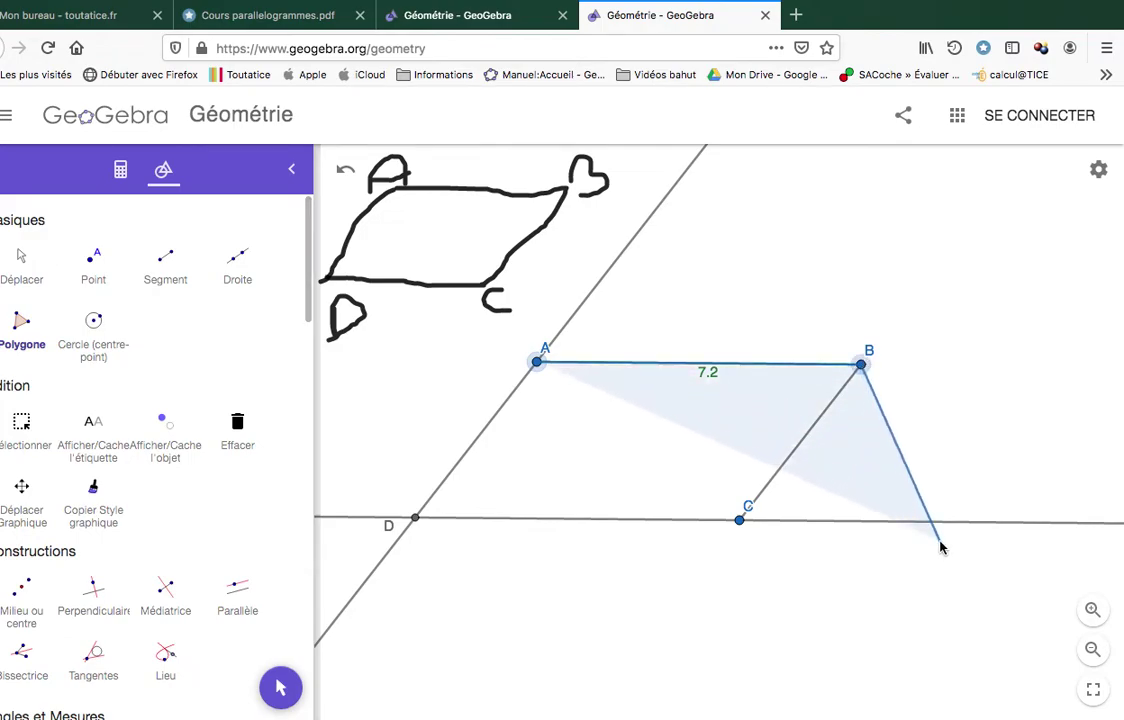
click(741, 521)
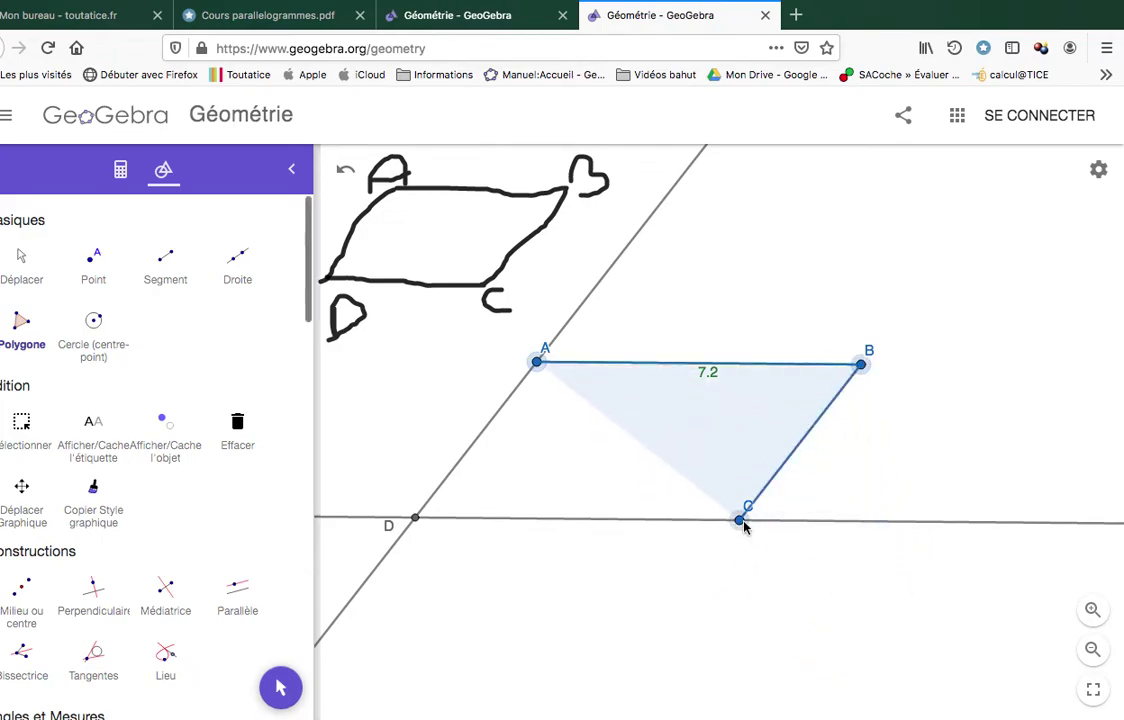
click(416, 520)
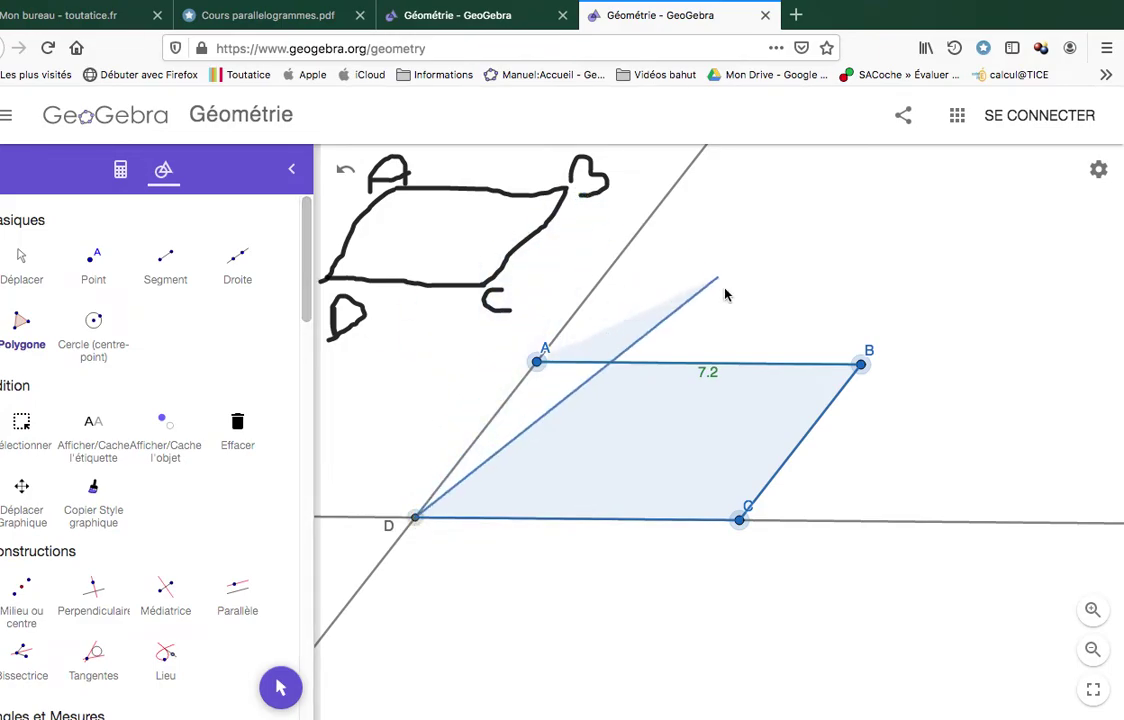
click(539, 365)
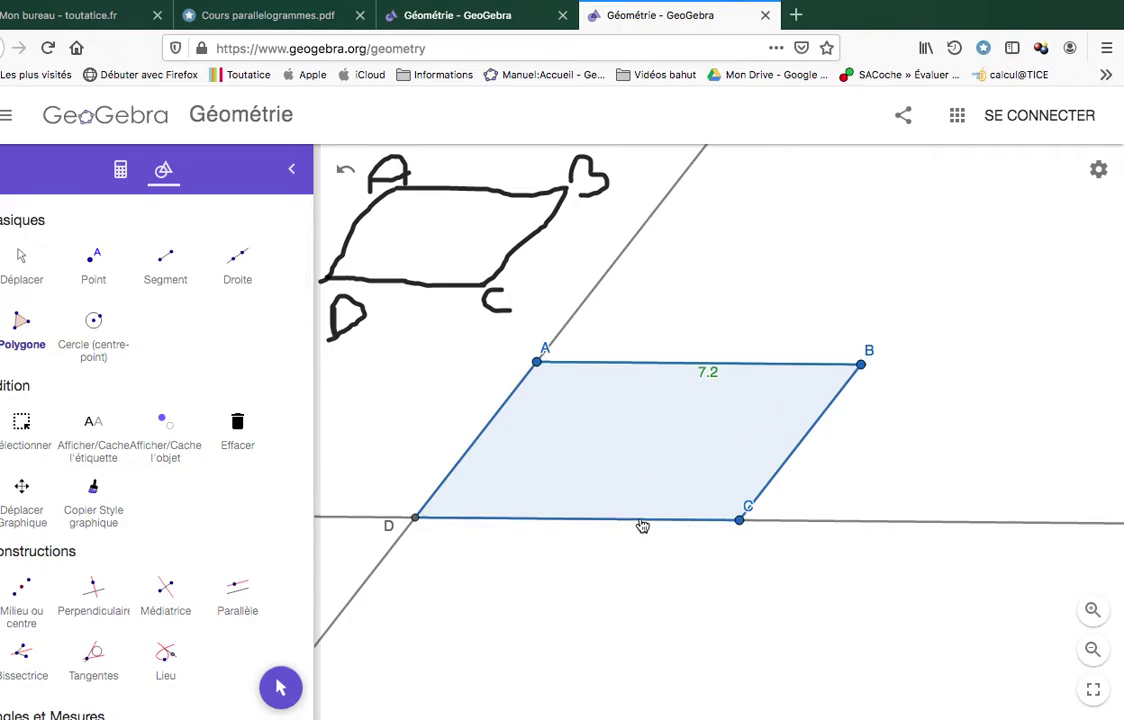
click(21, 262)
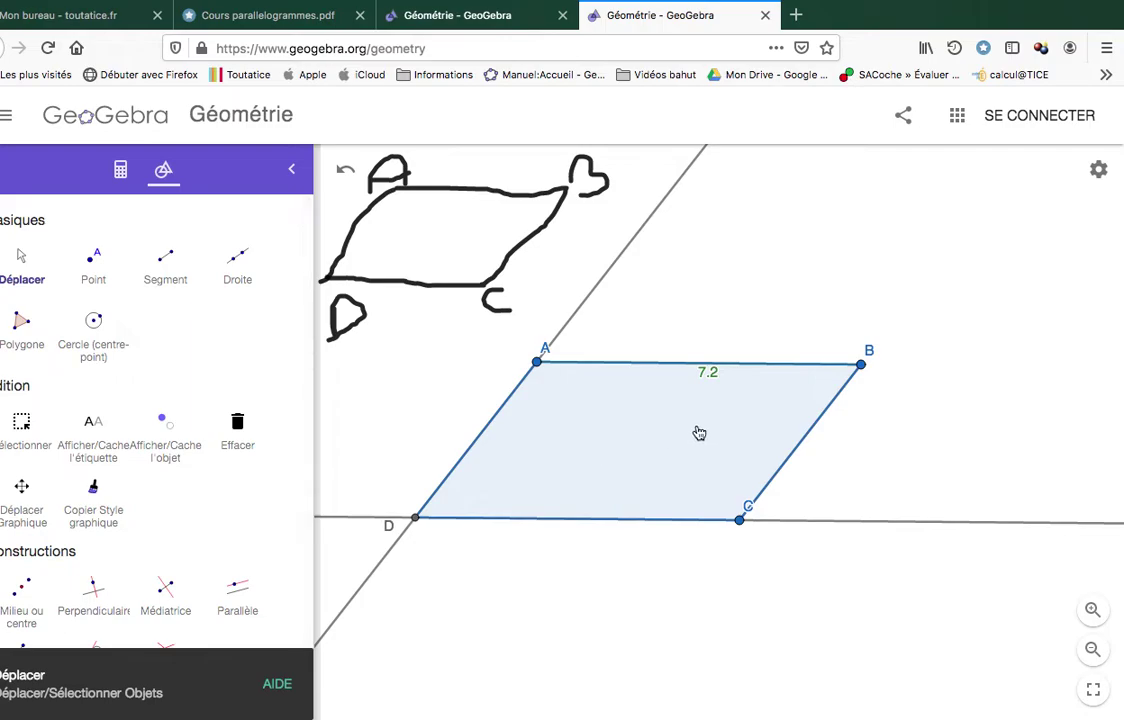
drag(628, 452, 772, 460)
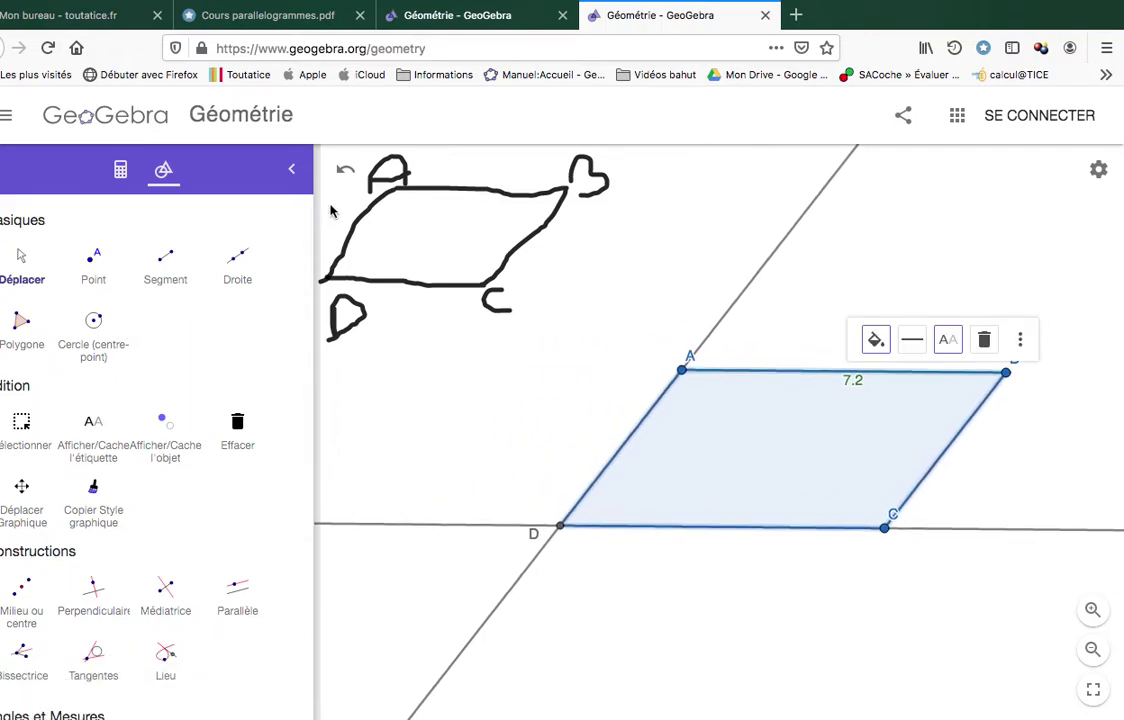
Draw the parallelogram's diagonals as segments from D to B and from A to C.
click(169, 261)
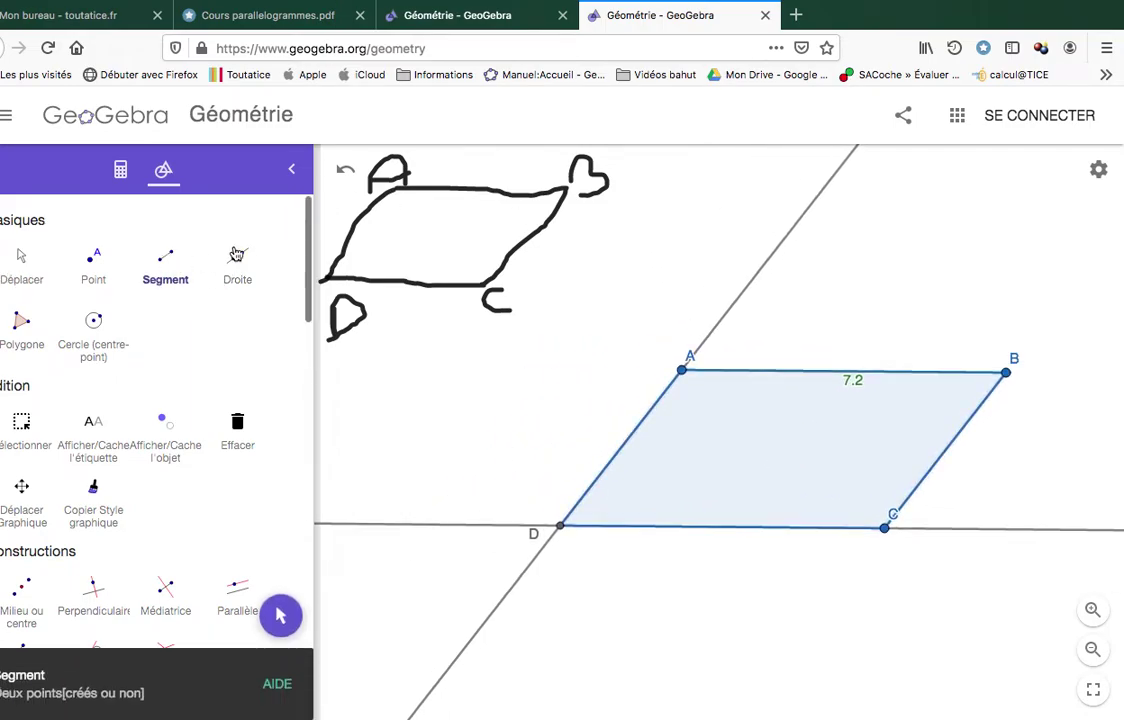
click(563, 529)
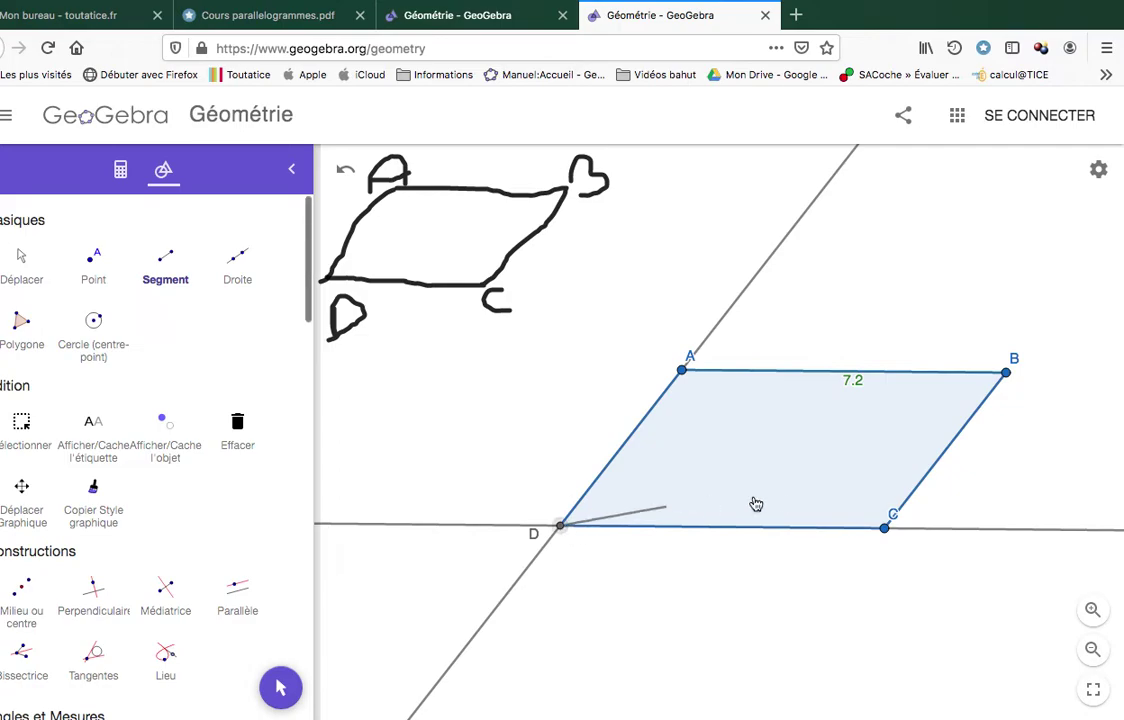
click(1006, 374)
click(682, 371)
click(890, 533)
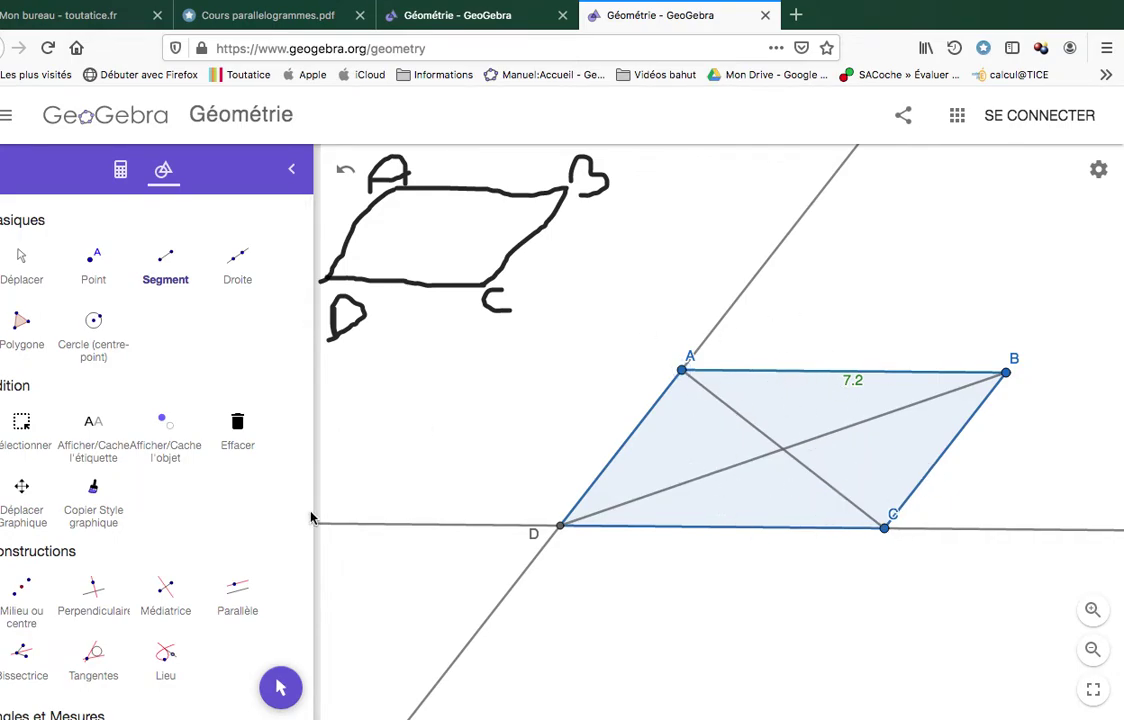
Place the intersection point of the two diagonals with the Intersection tool.
scroll(140, 527, down, 10)
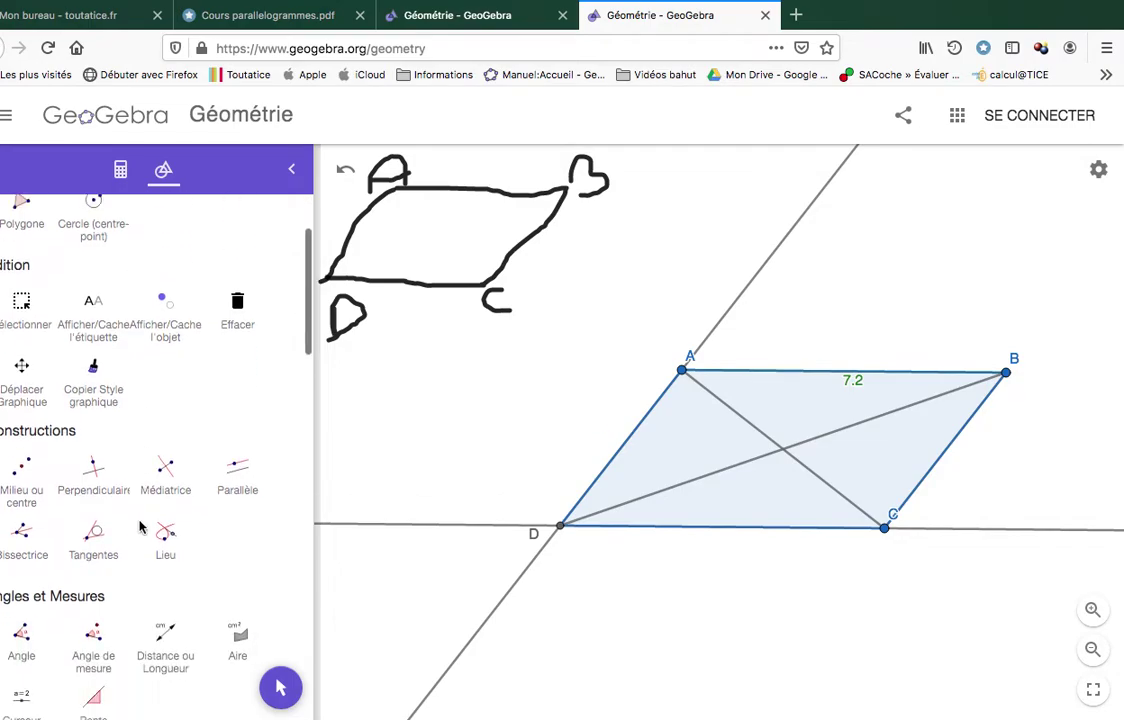
click(97, 503)
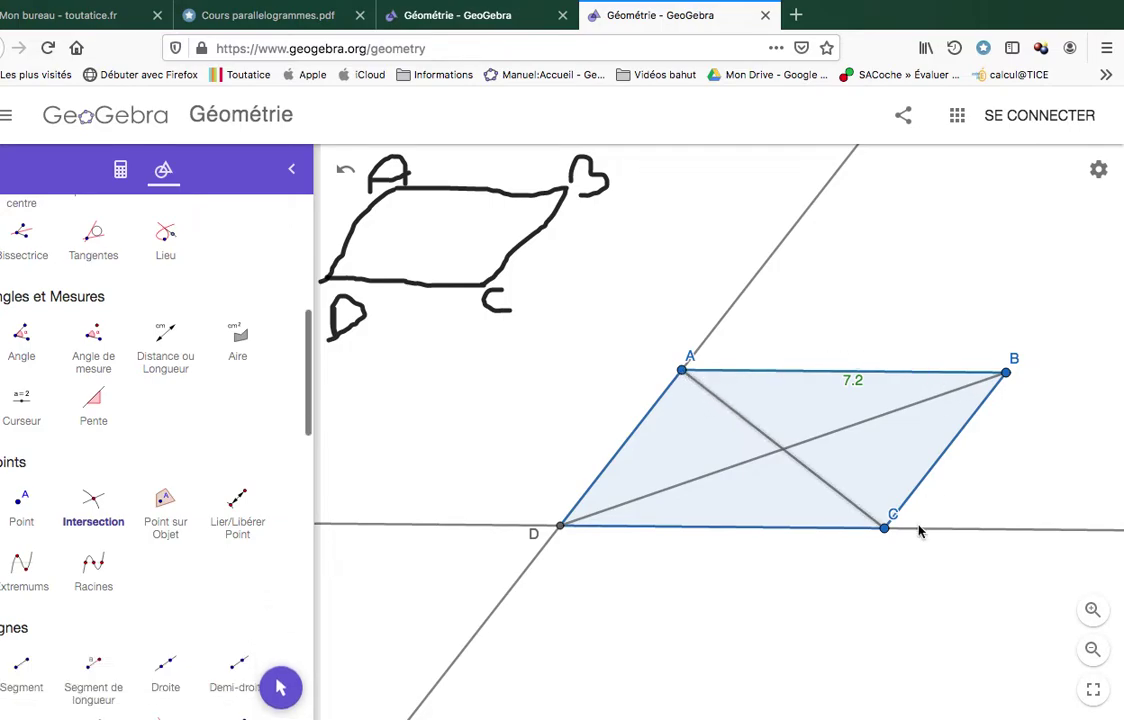
click(664, 497)
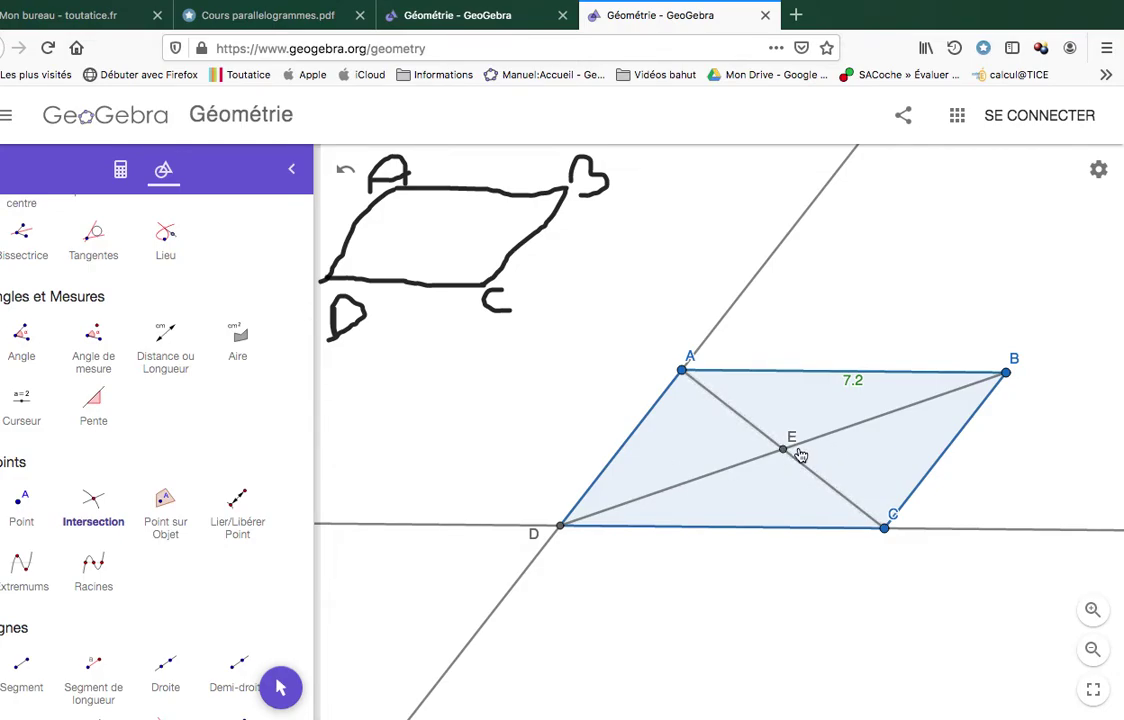
Rename the diagonals' intersection point as M in its properties, and deselect it.
scroll(236, 425, up, 5)
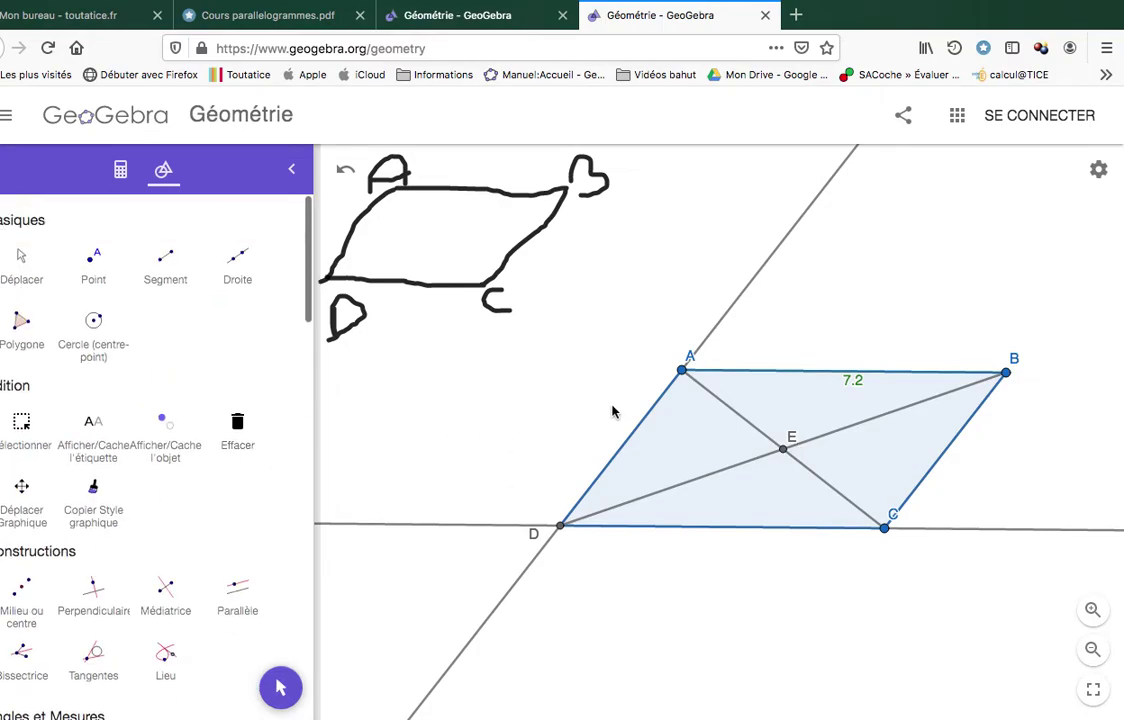
right_click(788, 458)
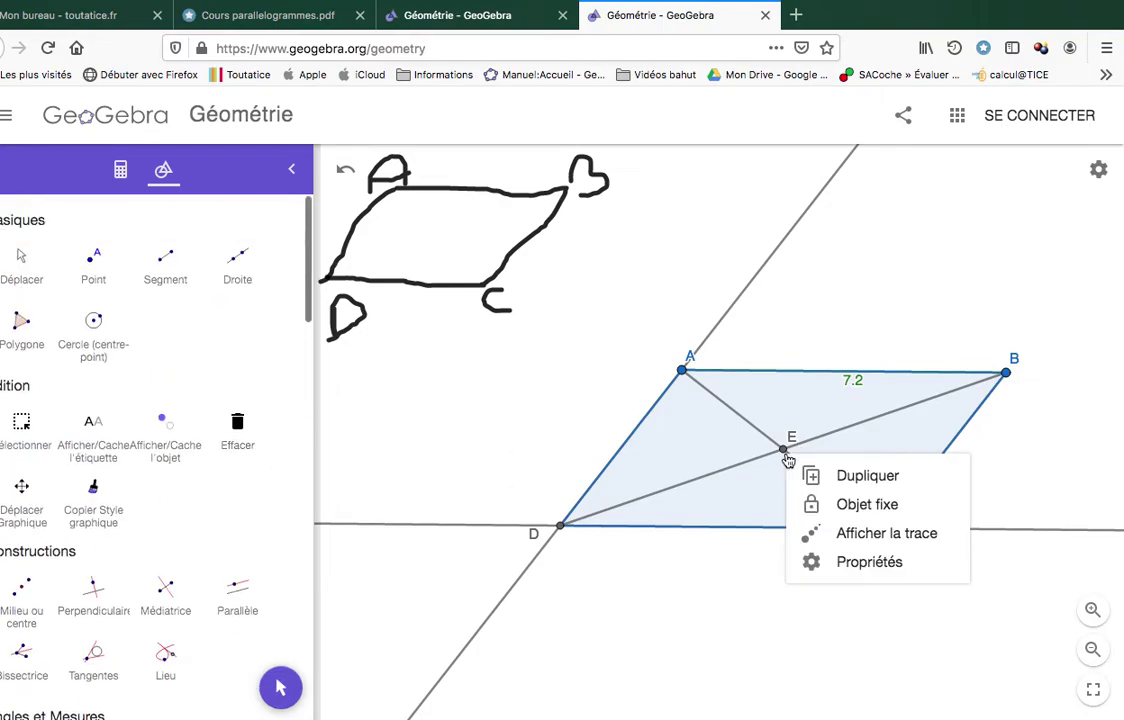
click(24, 275)
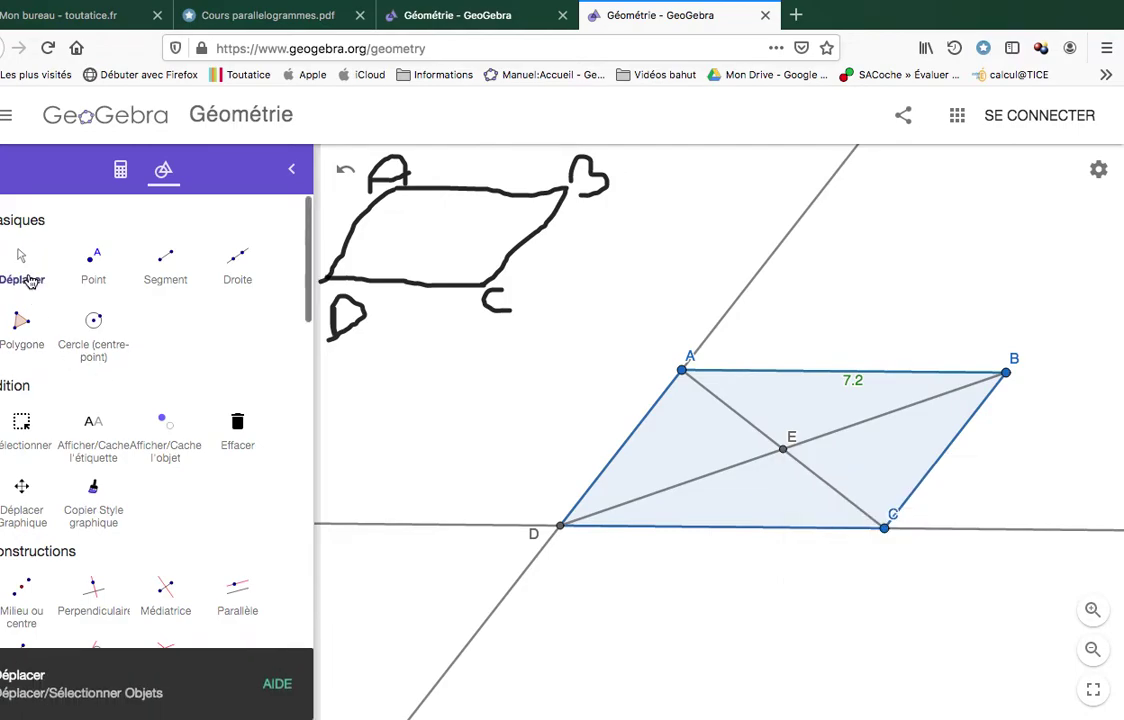
click(786, 454)
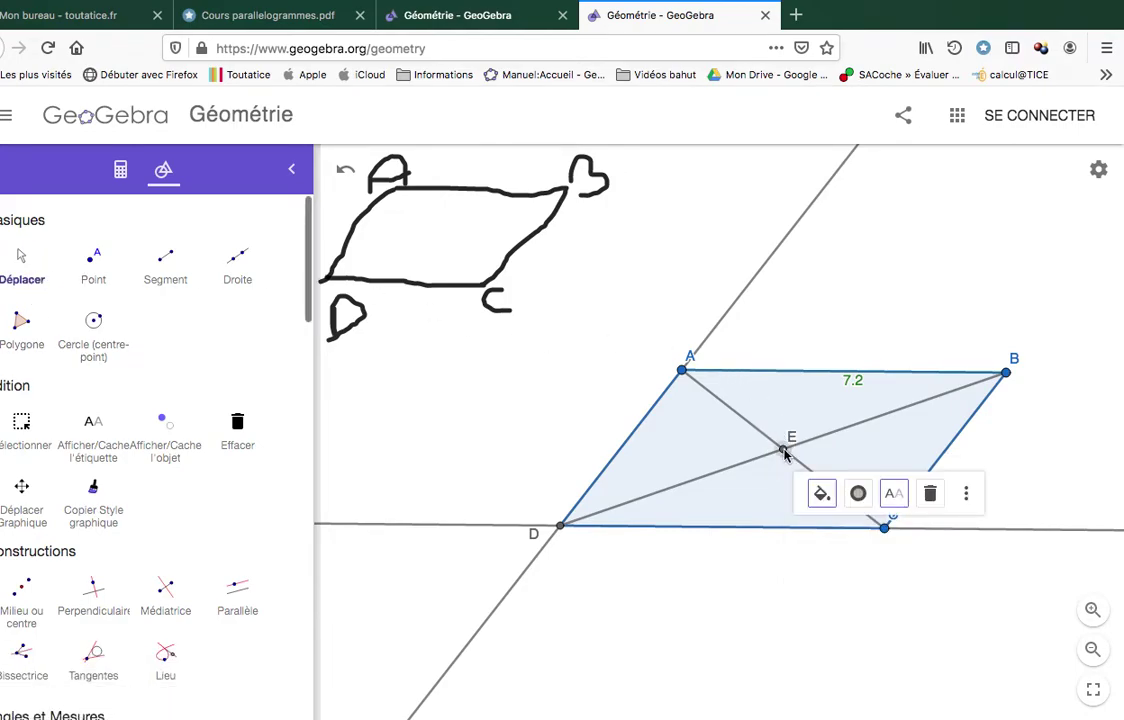
click(967, 495)
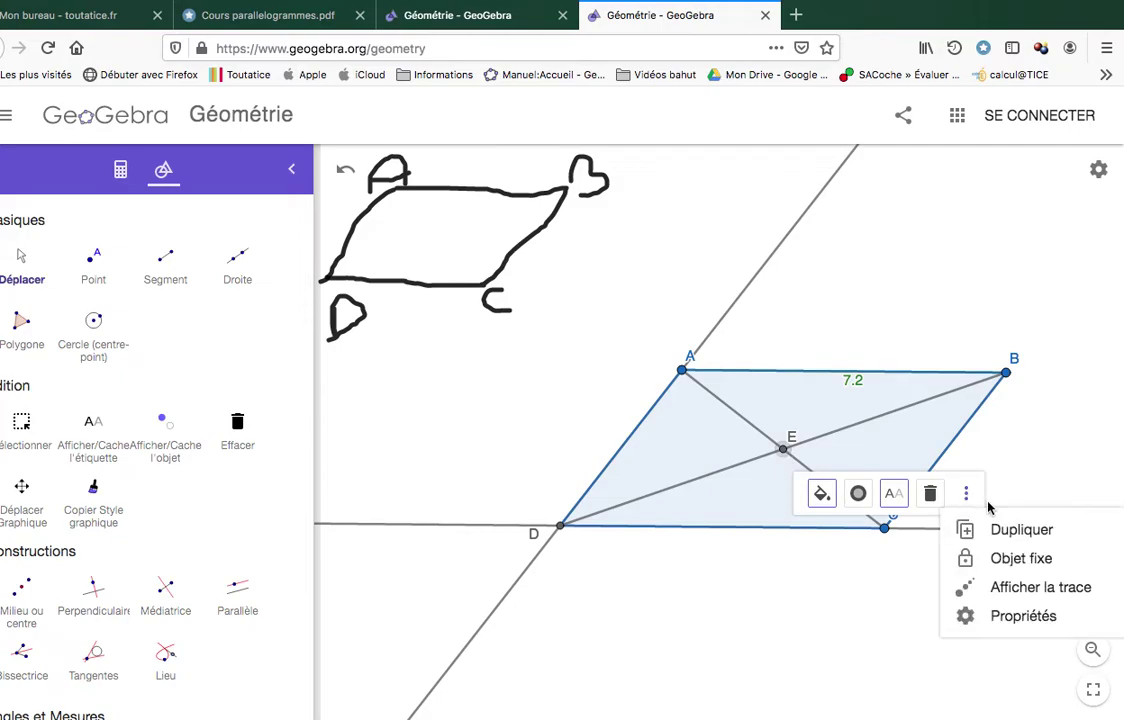
click(1028, 624)
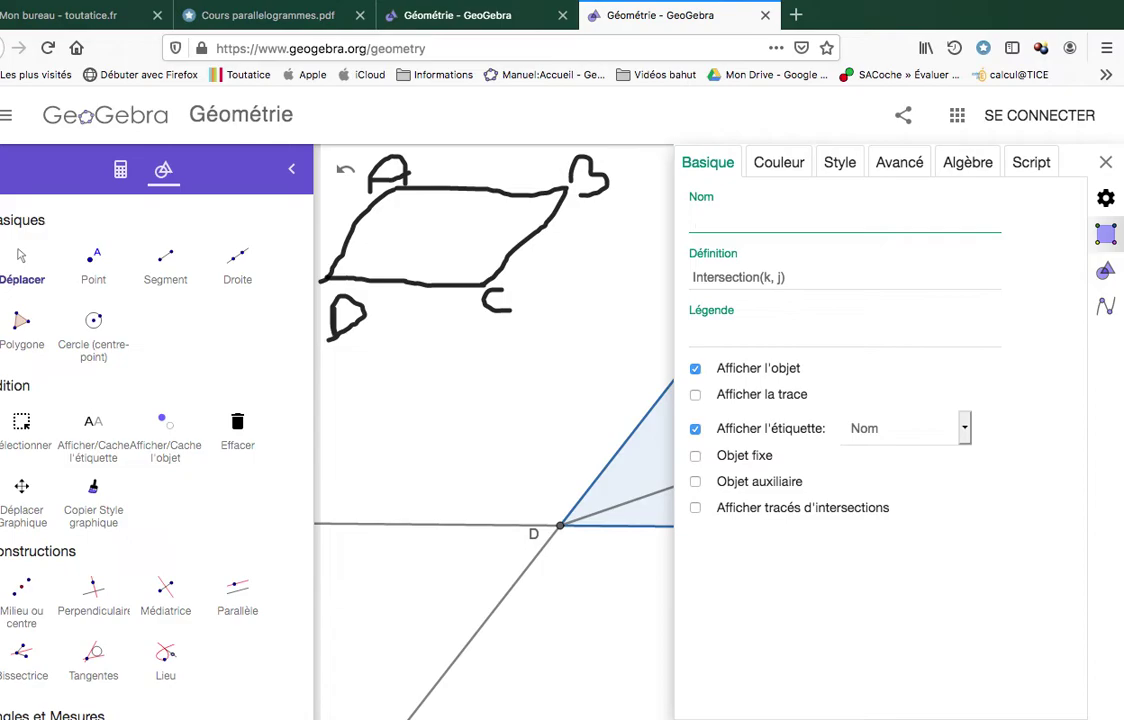
key(Return)
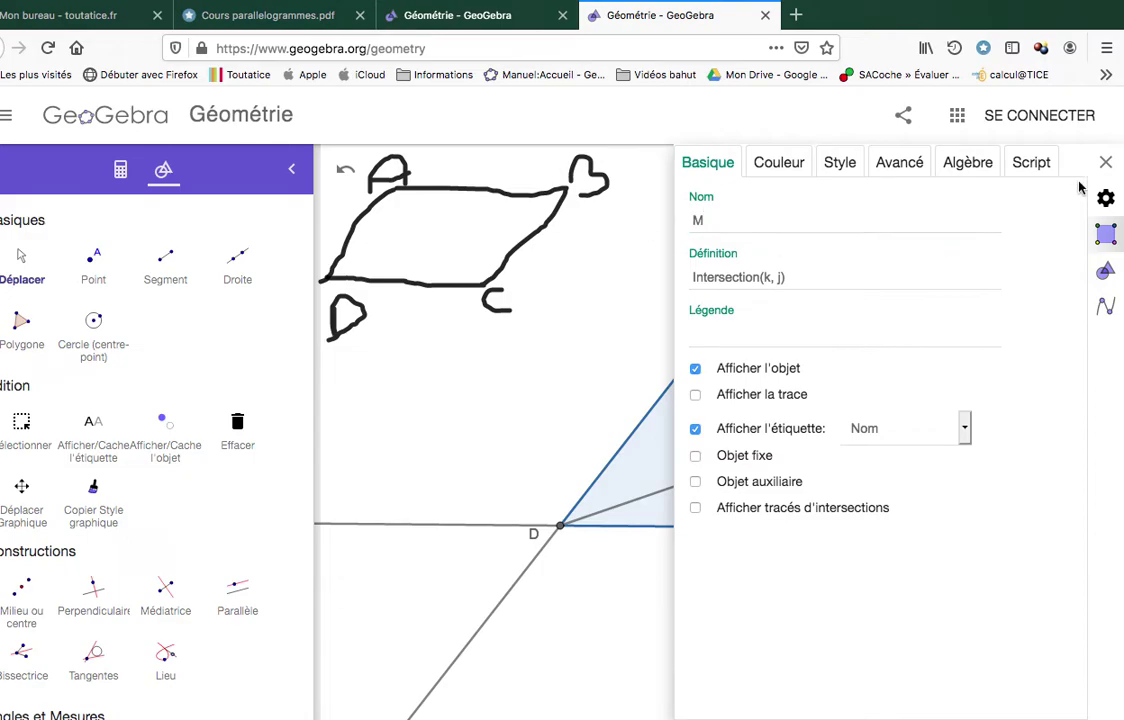
click(1105, 162)
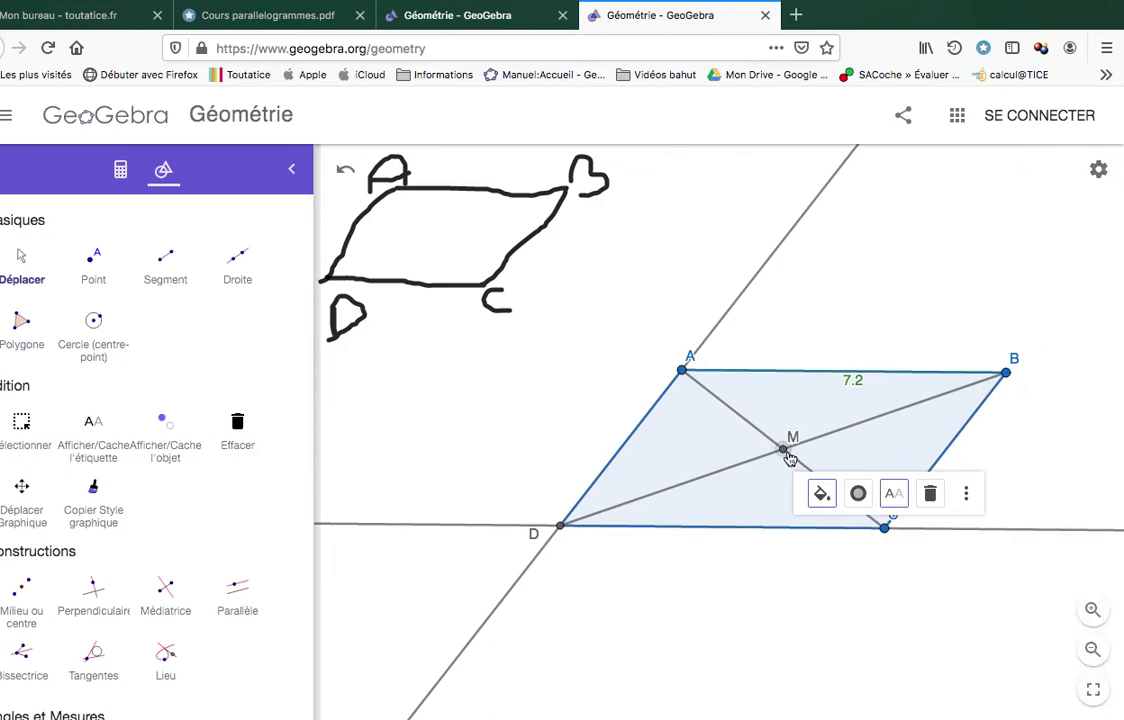
click(777, 579)
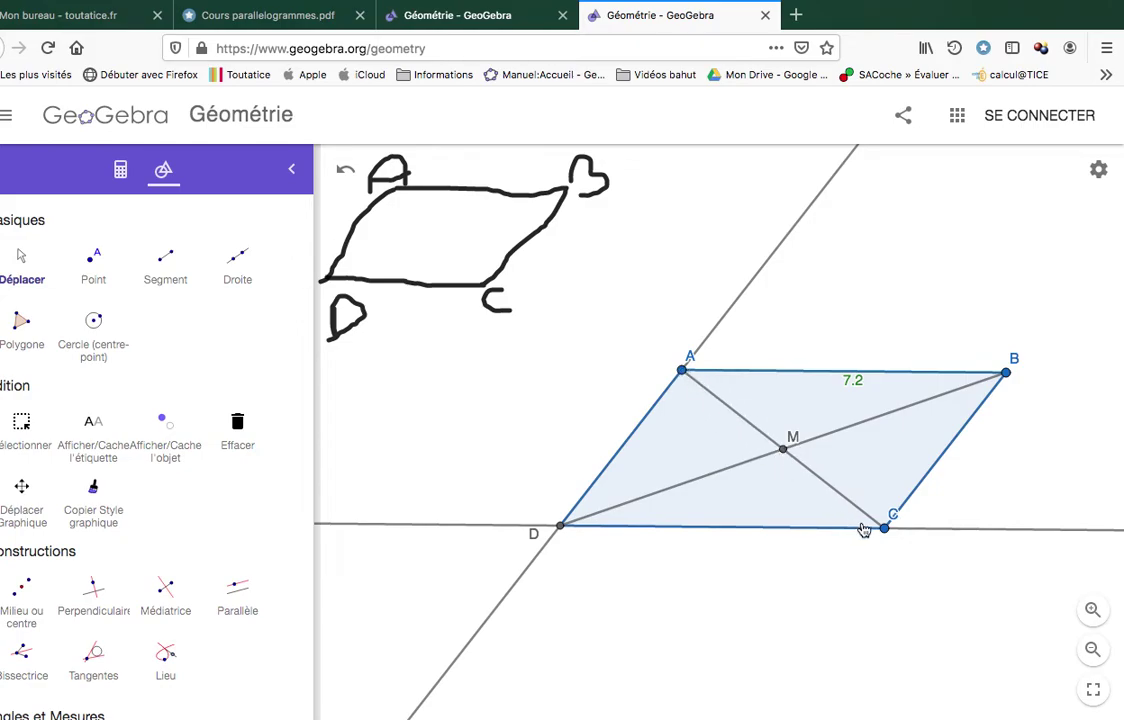
Measure the full length of diagonal DB with the Distance or Length tool.
scroll(167, 517, down, 10)
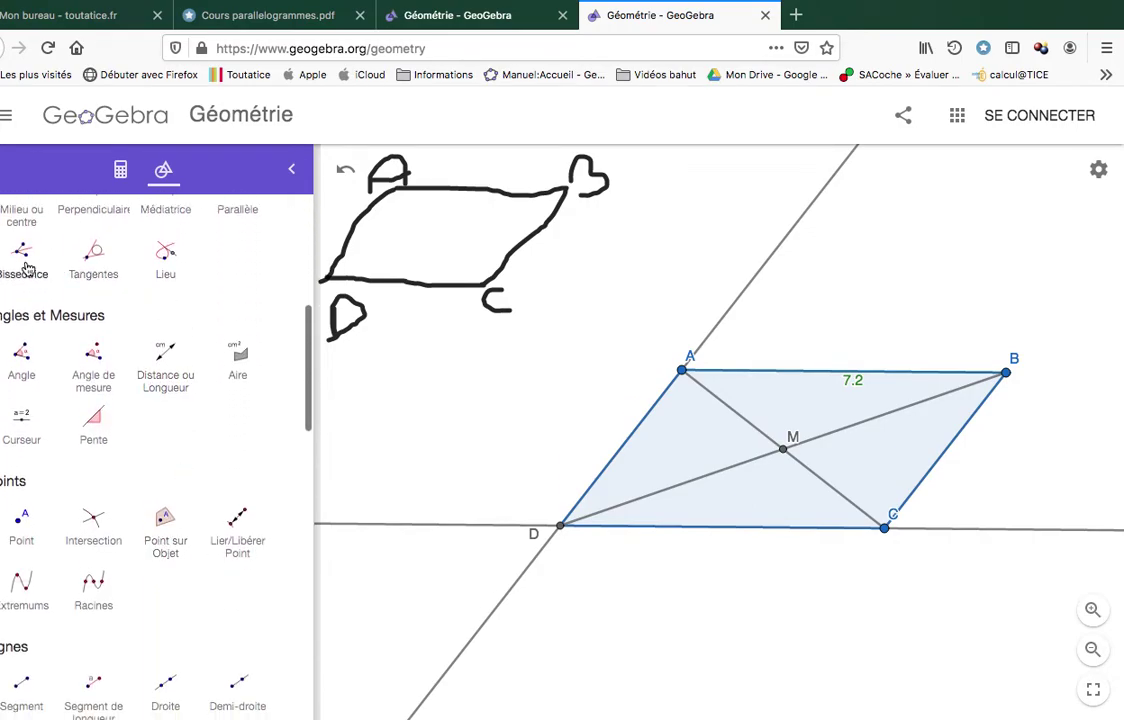
click(168, 357)
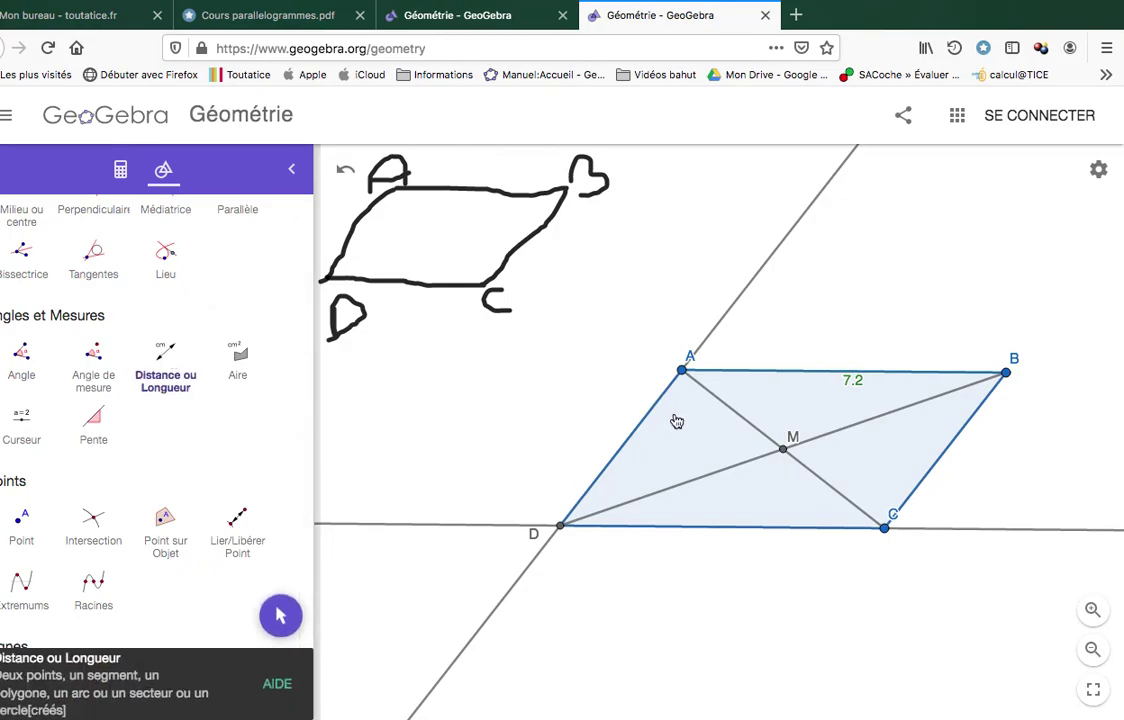
click(849, 433)
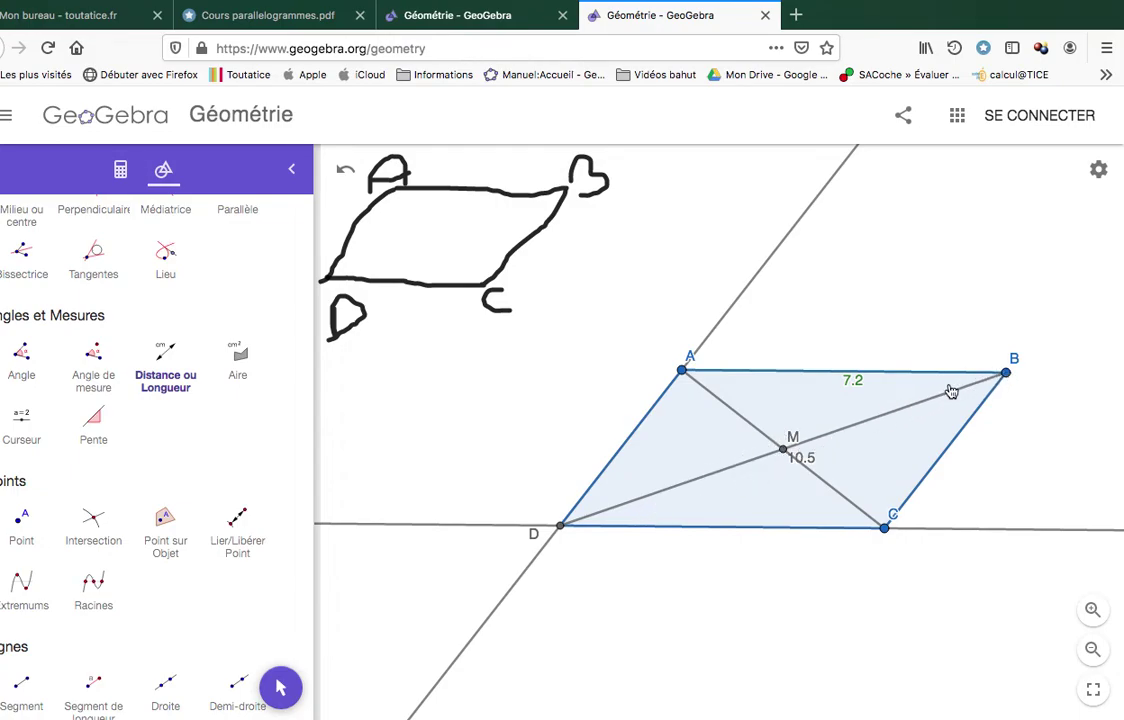
Try to measure the distance between points M and B, and undo the two resulting measurements.
click(789, 453)
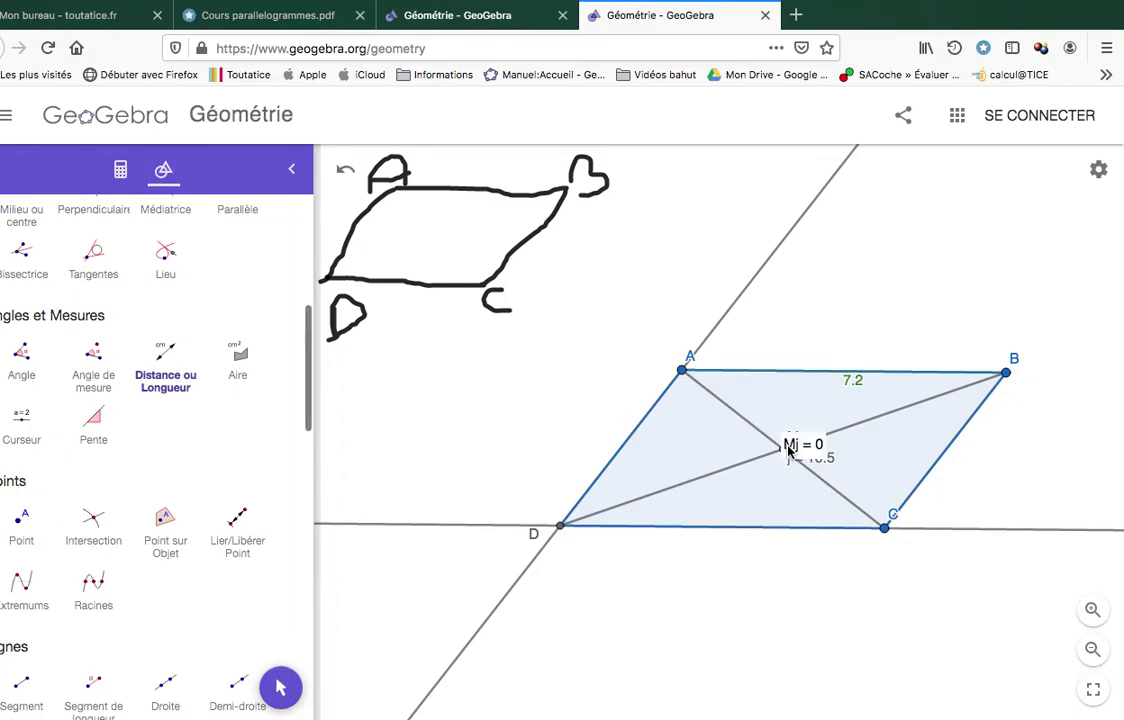
click(1007, 373)
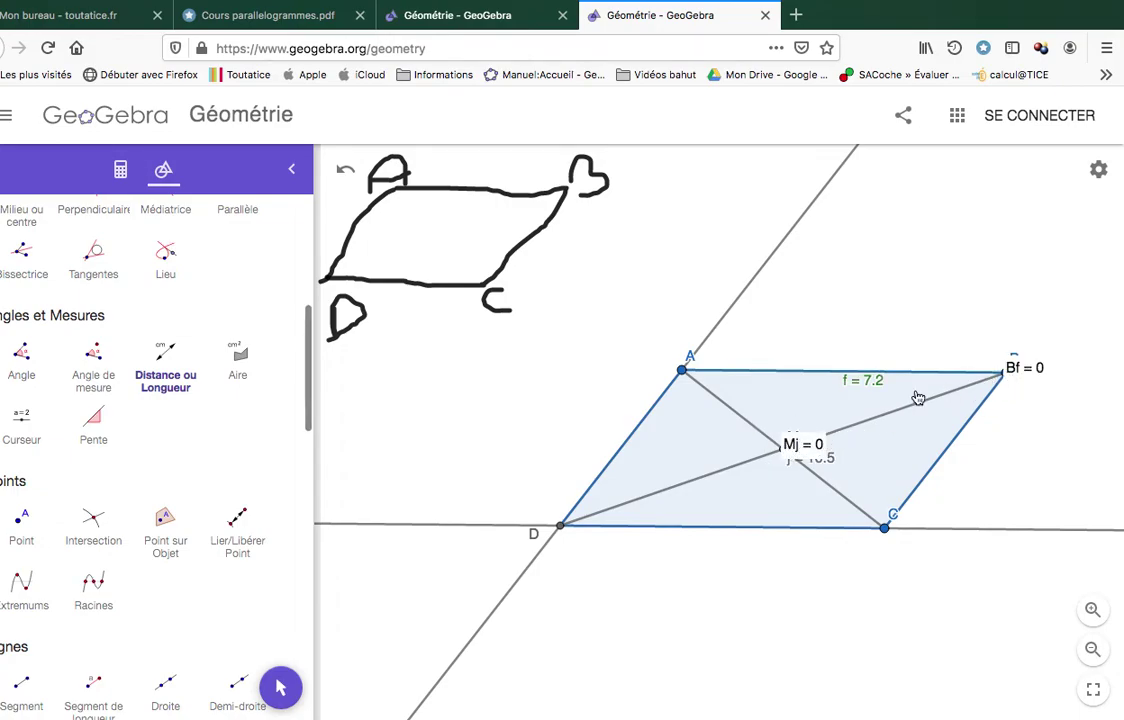
click(345, 170)
click(345, 170)
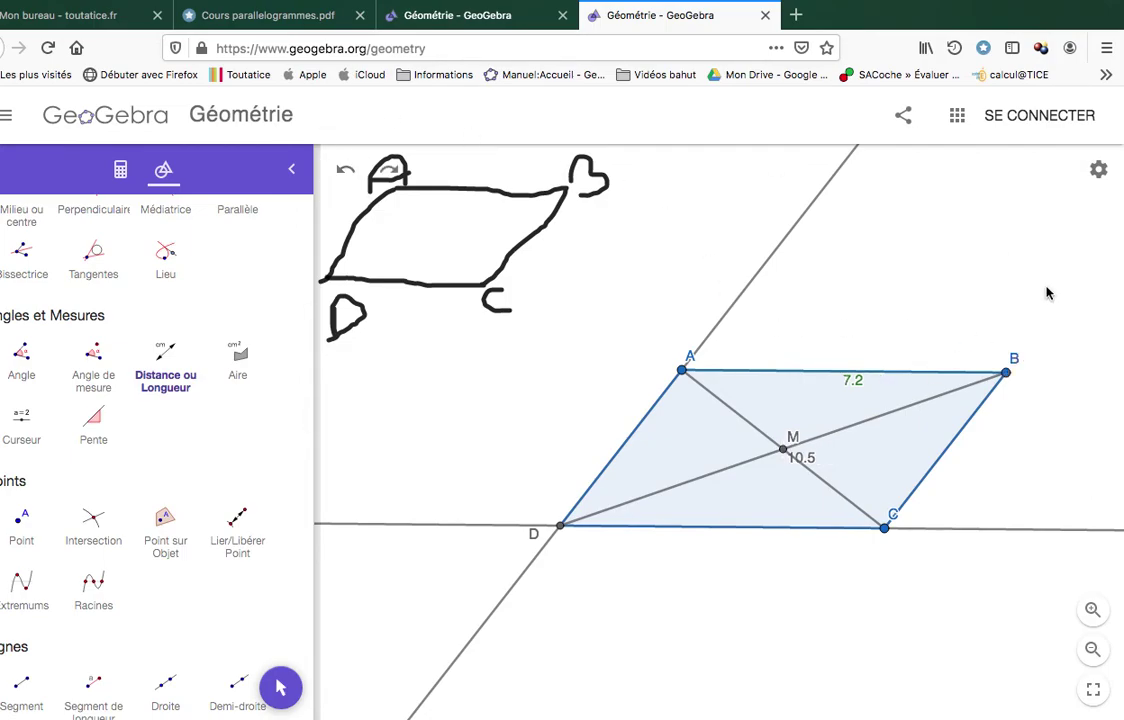
Measure the distance from point M to point B, and leave the measuring tool.
click(1008, 375)
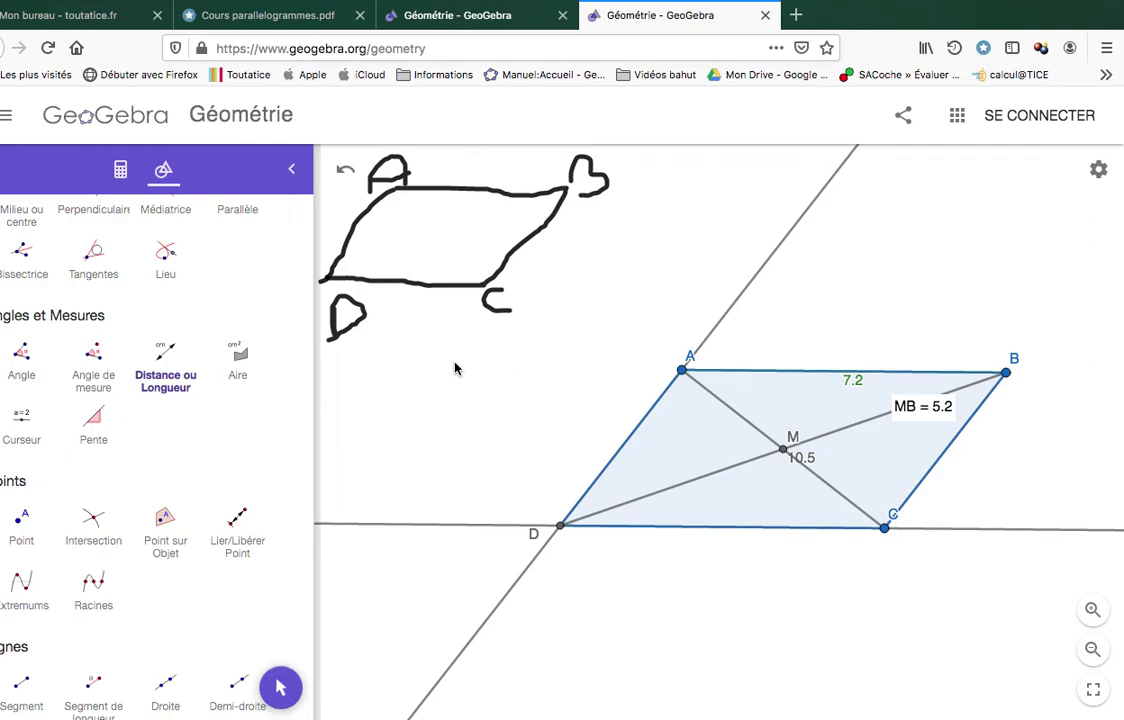
key(Escape)
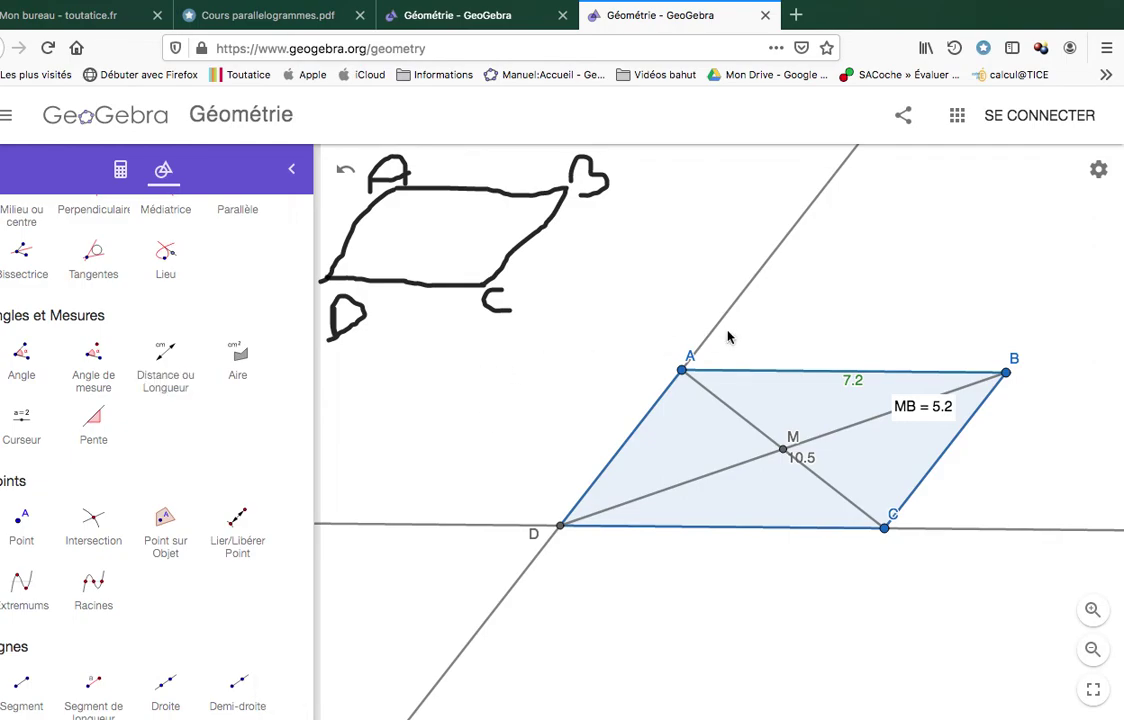
Move point A slightly toward D, and reposition the MB label and the diagonal's length label clear of point M.
mouse_move(684, 383)
mouse_down()
mouse_move(617, 366)
mouse_move(549, 416)
mouse_move(670, 384)
mouse_up()
drag(928, 410, 897, 428)
click(990, 454)
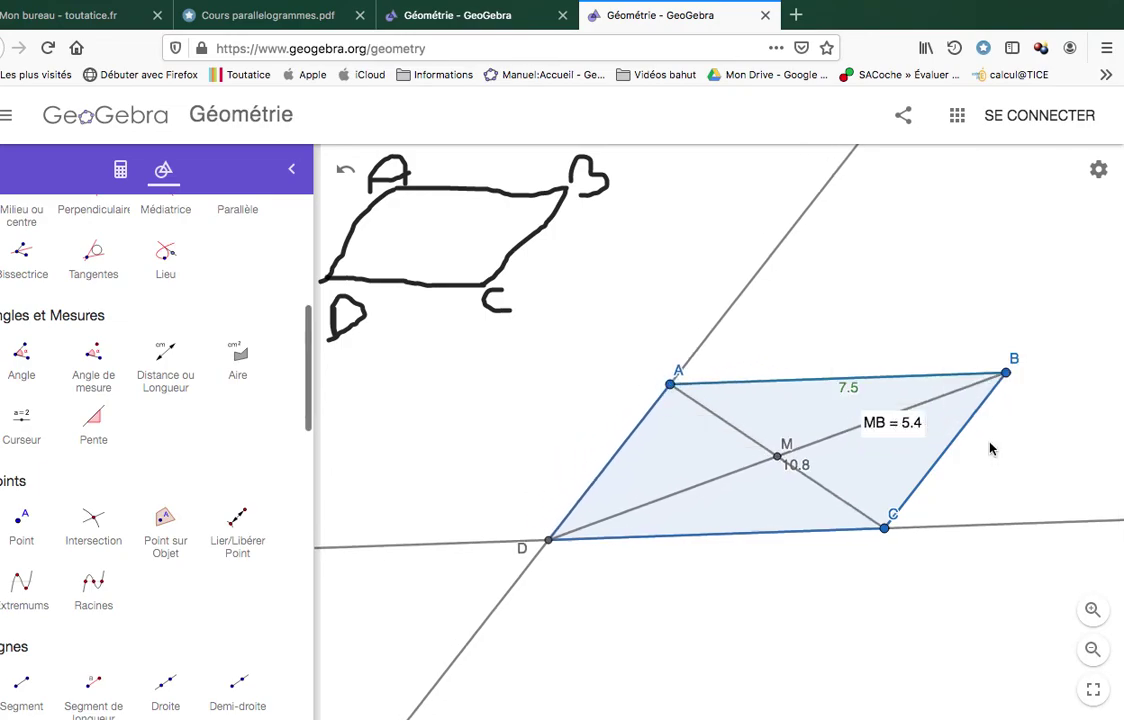
drag(800, 466, 794, 494)
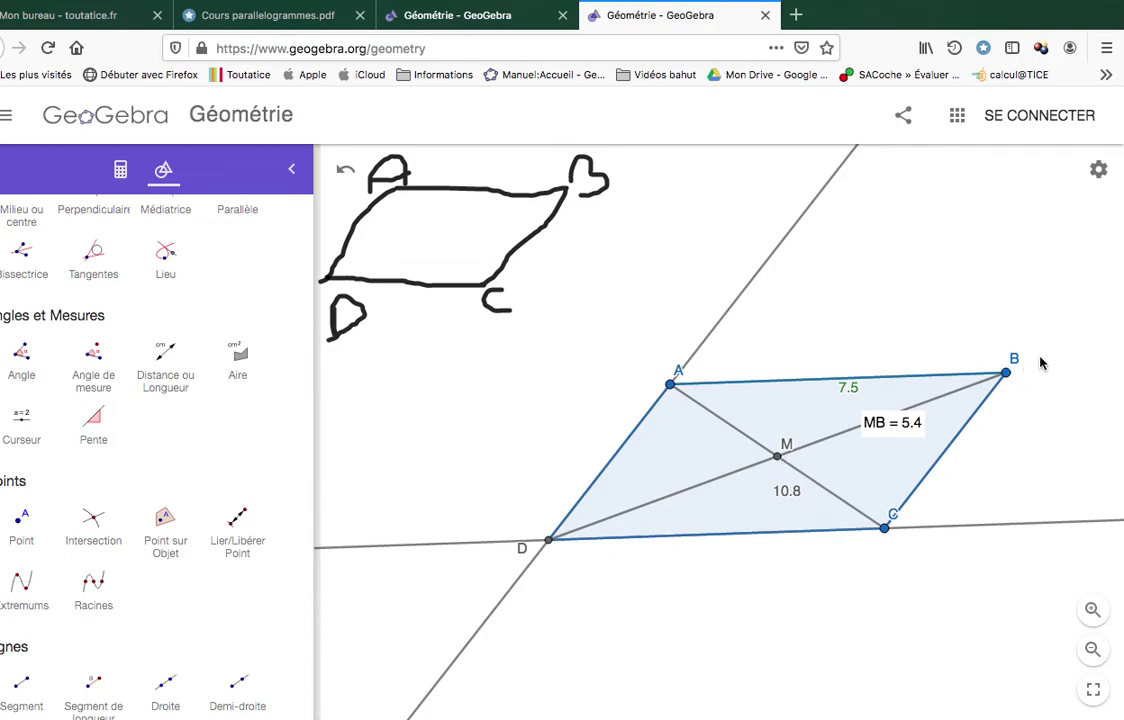
Measure the distance from D to B between the two points, and move its label above M, near segment AM.
click(165, 356)
click(549, 540)
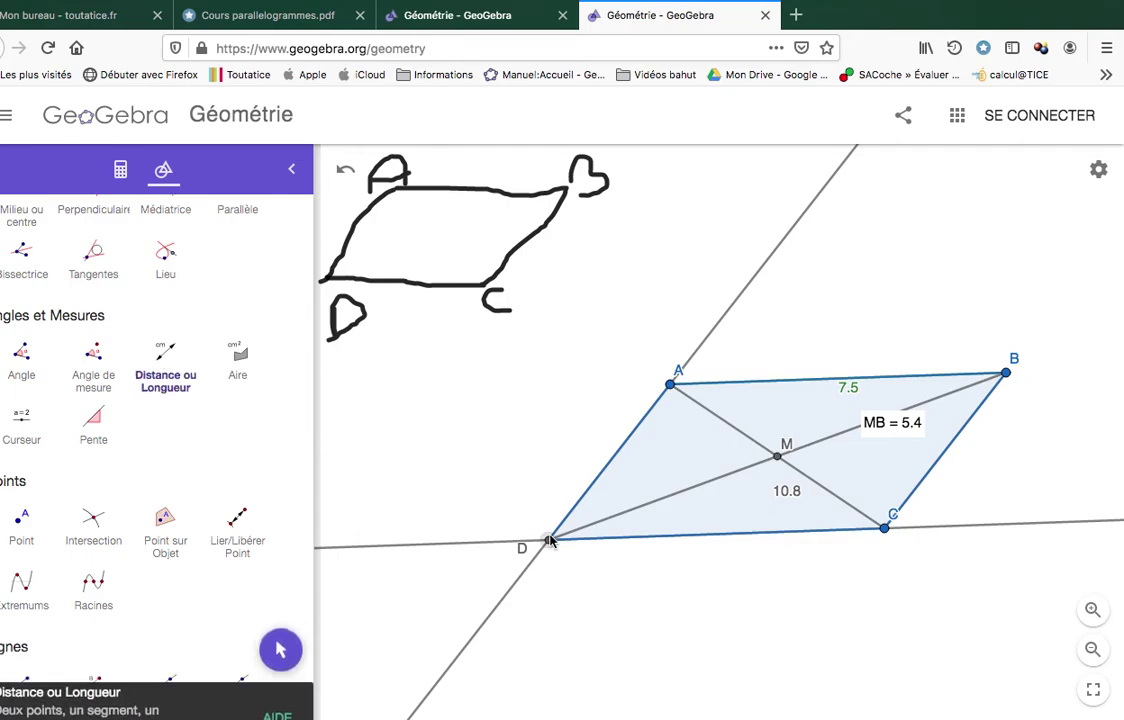
click(1006, 371)
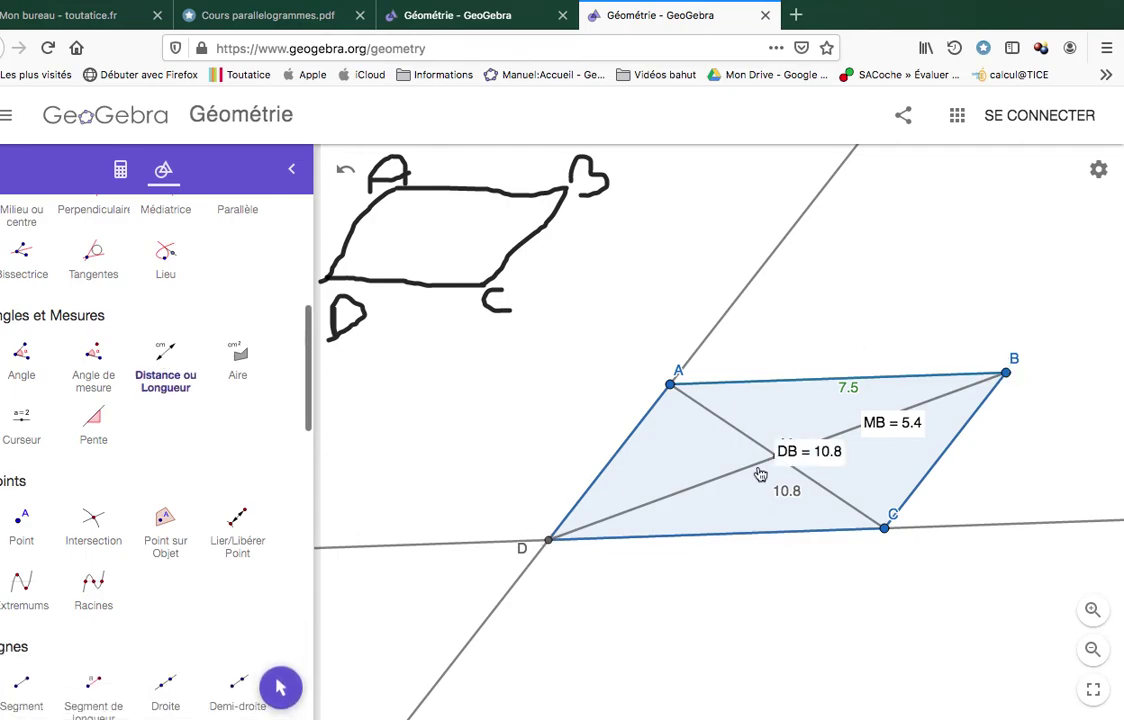
drag(798, 447, 733, 416)
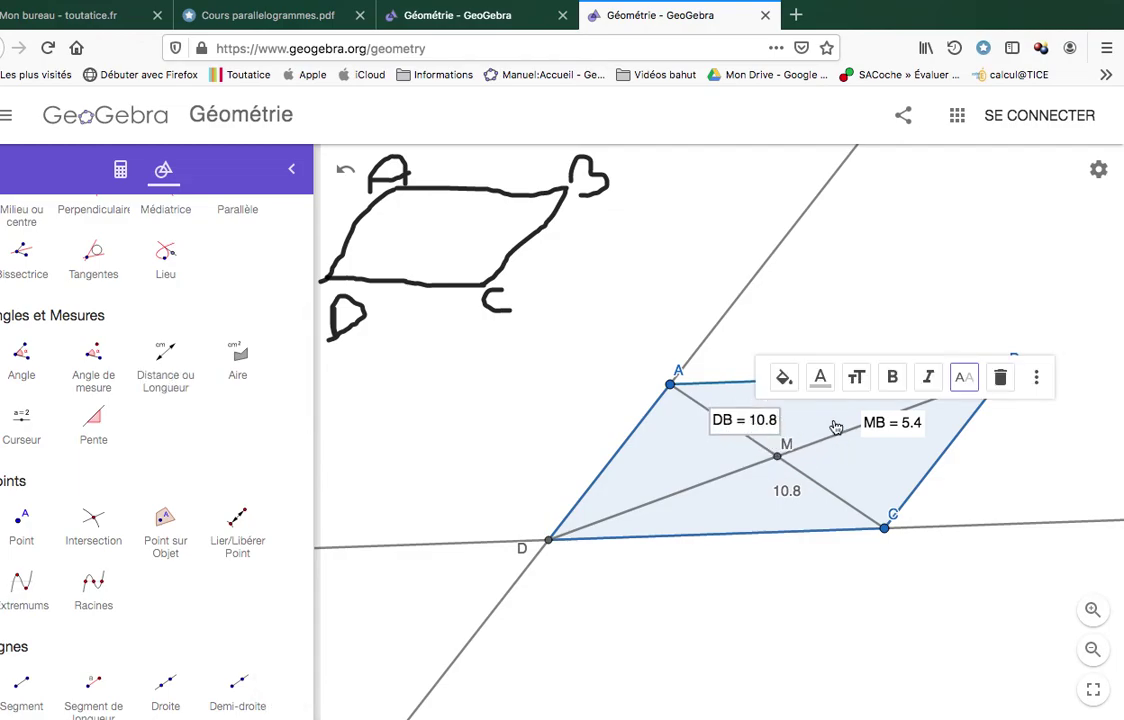
click(1054, 482)
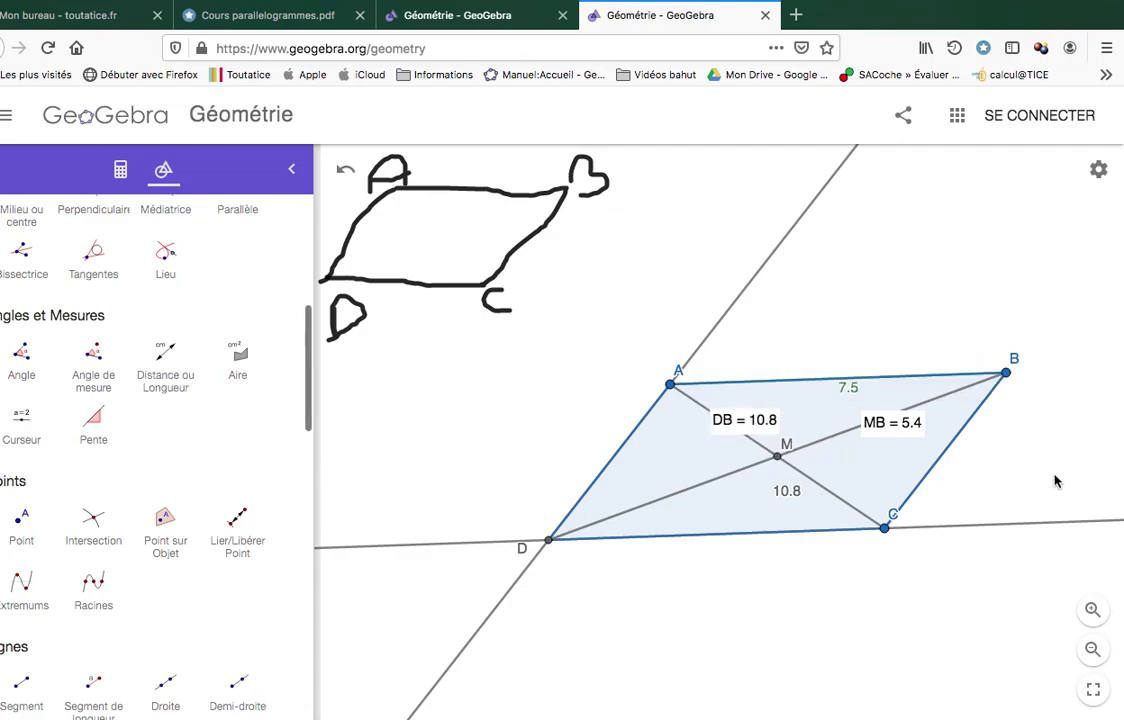
Change the construction line through D and C to the short-dashed line style, and deselect it.
click(988, 532)
click(997, 556)
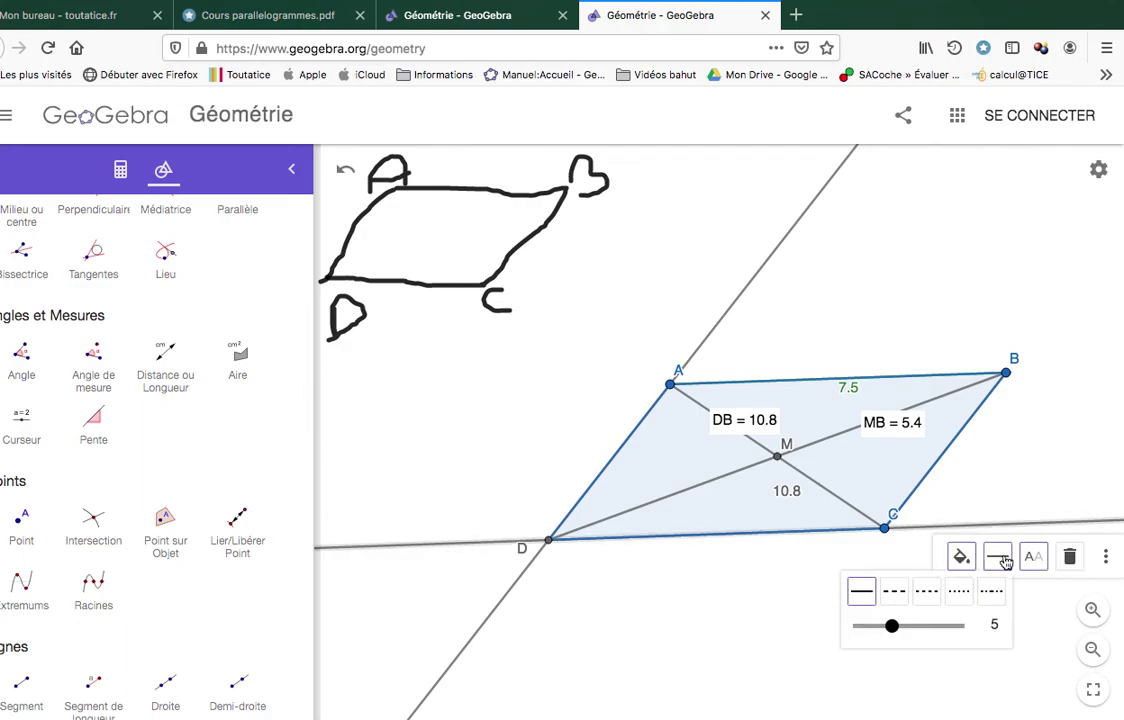
click(928, 586)
click(768, 632)
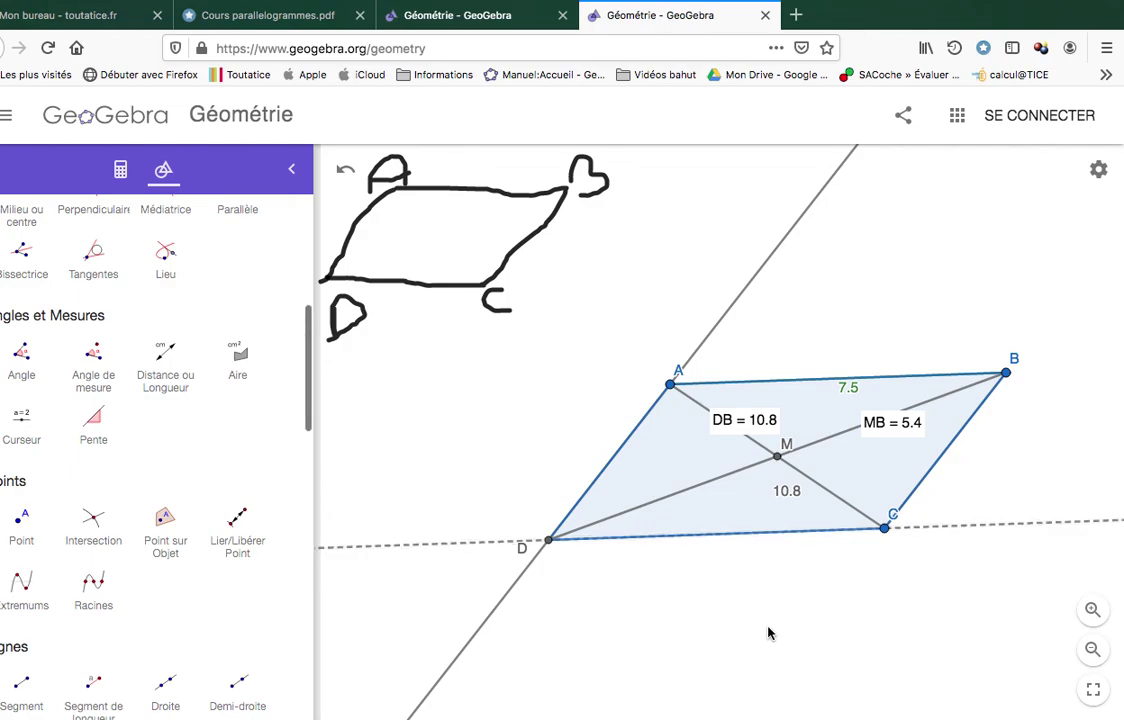